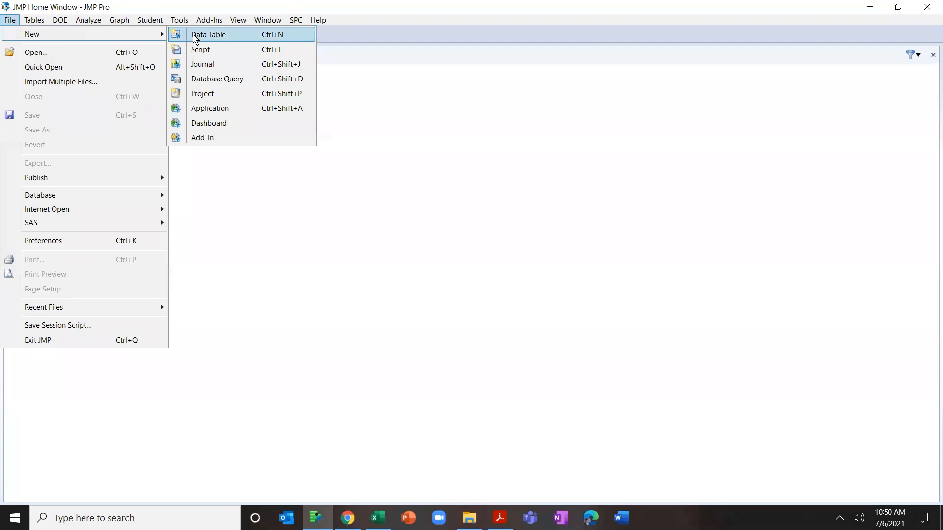
Step: Create a new data table and define its first column as PID with the Character data type
click(427, 28)
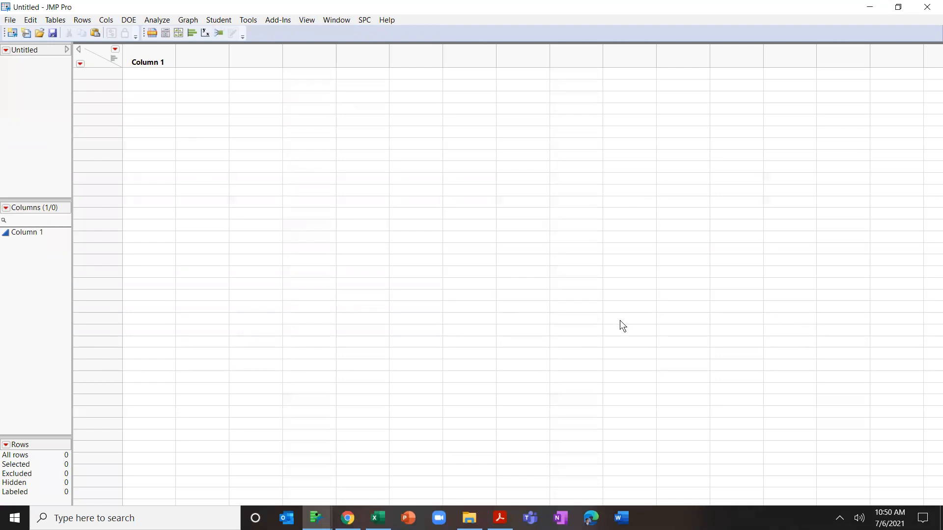
double_click(153, 57)
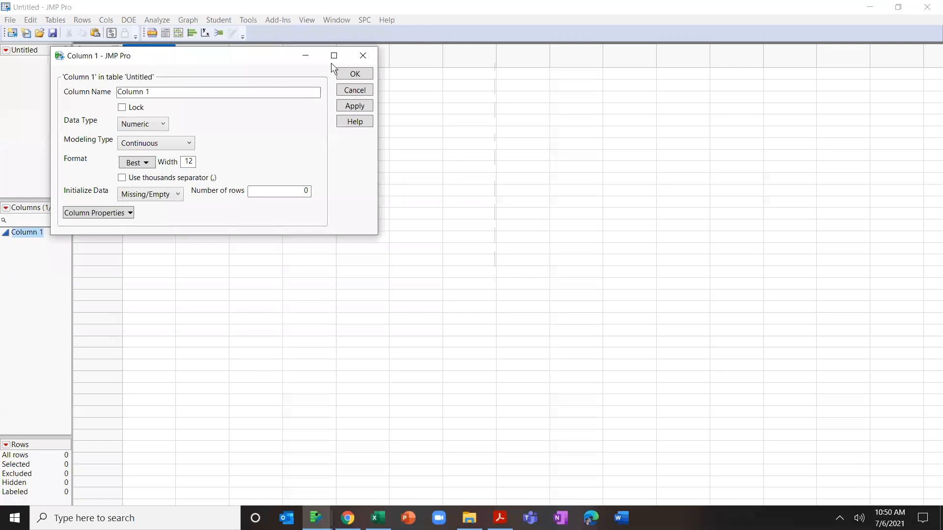
click(362, 55)
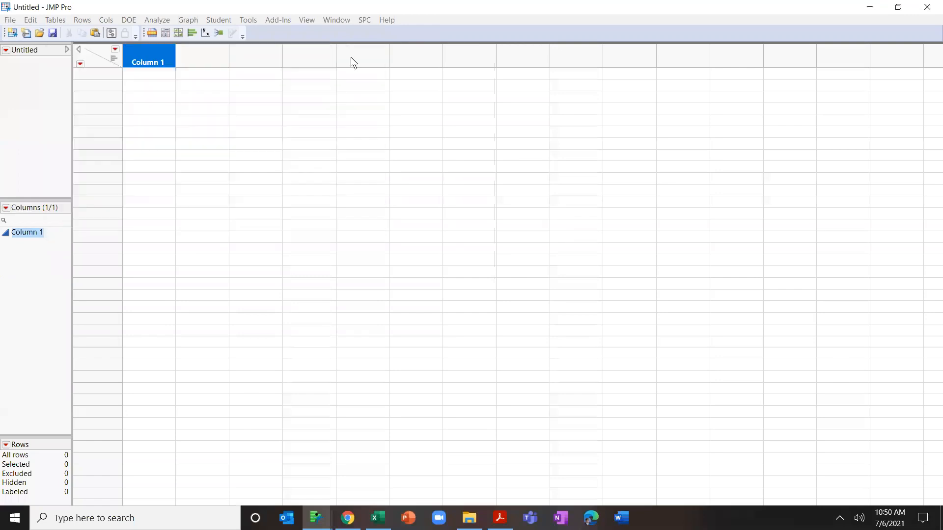
click(166, 85)
double_click(152, 60)
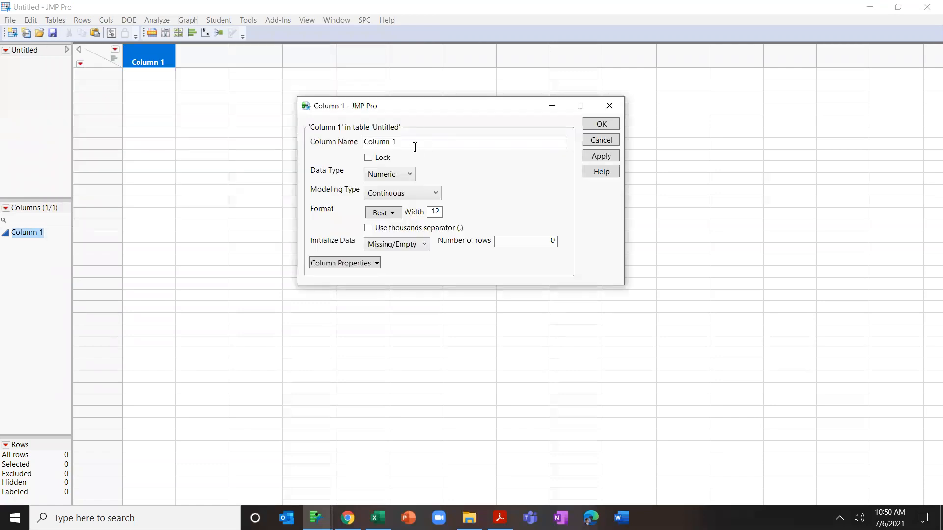
click(410, 143)
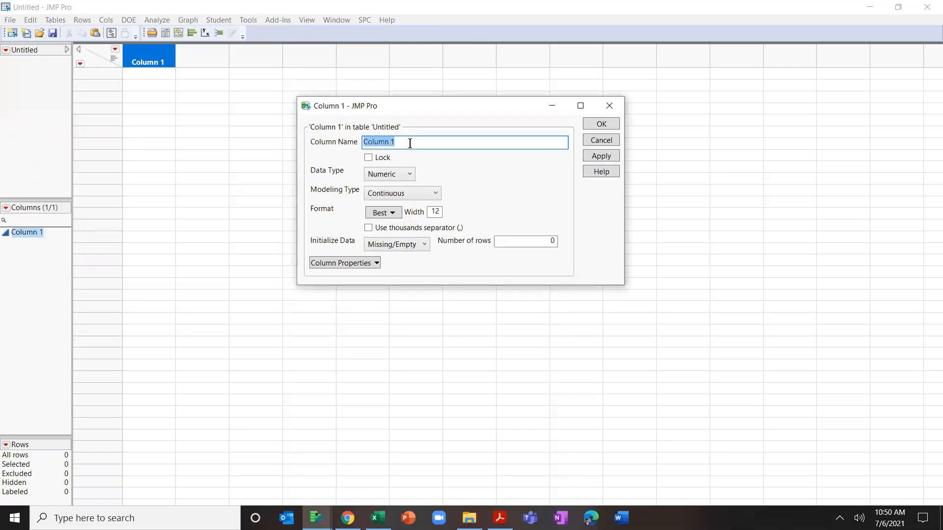
text(PID)
click(407, 175)
click(402, 198)
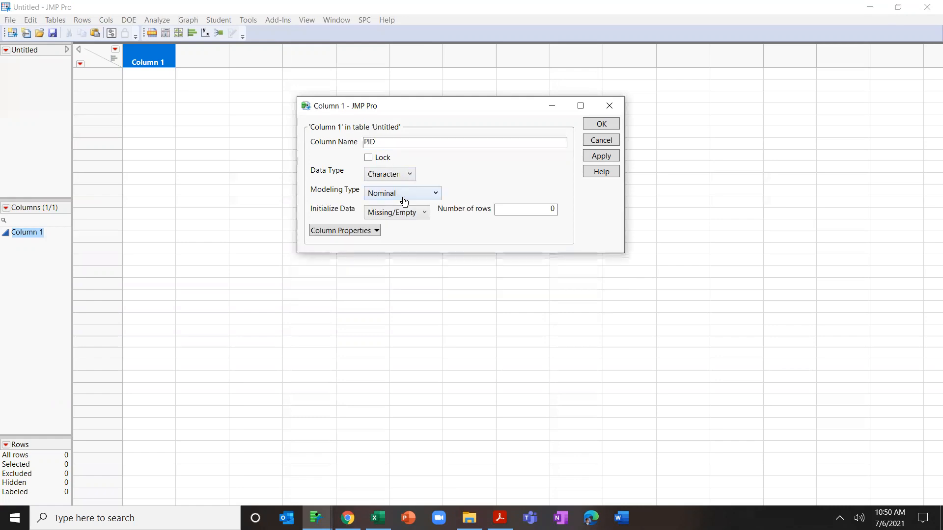
click(602, 124)
Step: Fill the first three rows of the PID column with C001, C002 and C003
click(156, 72)
text(C001)
key(Return)
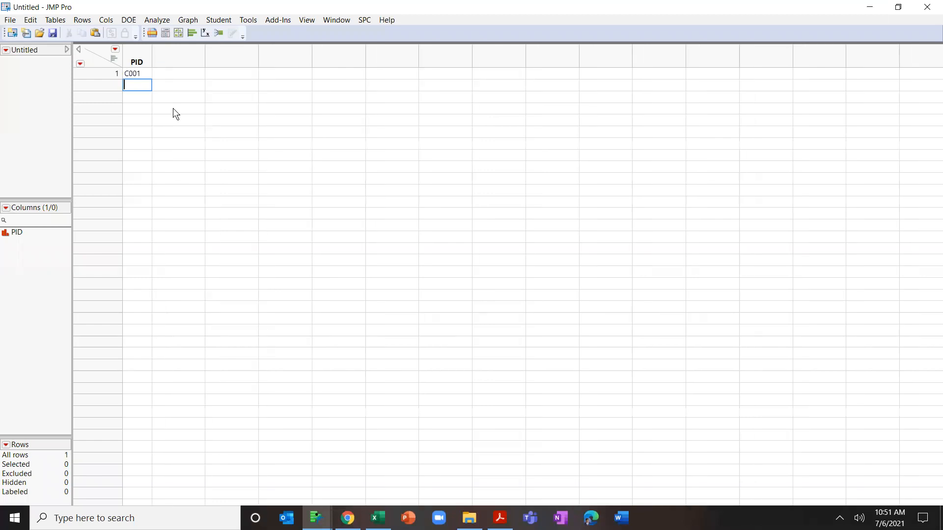
text(C002)
key(Return)
text(C003)
key(Return)
Step: Add a second column named Age with the Ordinal modeling type
double_click(181, 53)
double_click(181, 53)
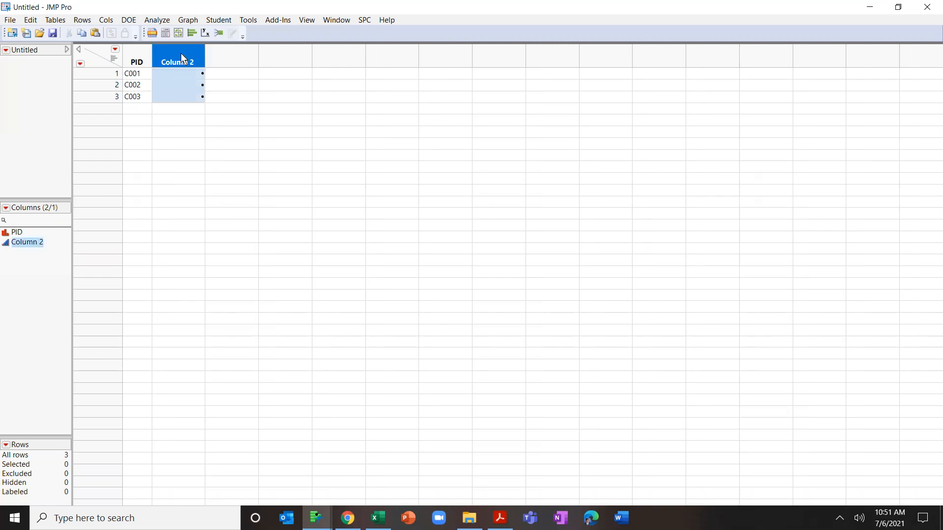
drag(182, 51, 597, 50)
click(571, 89)
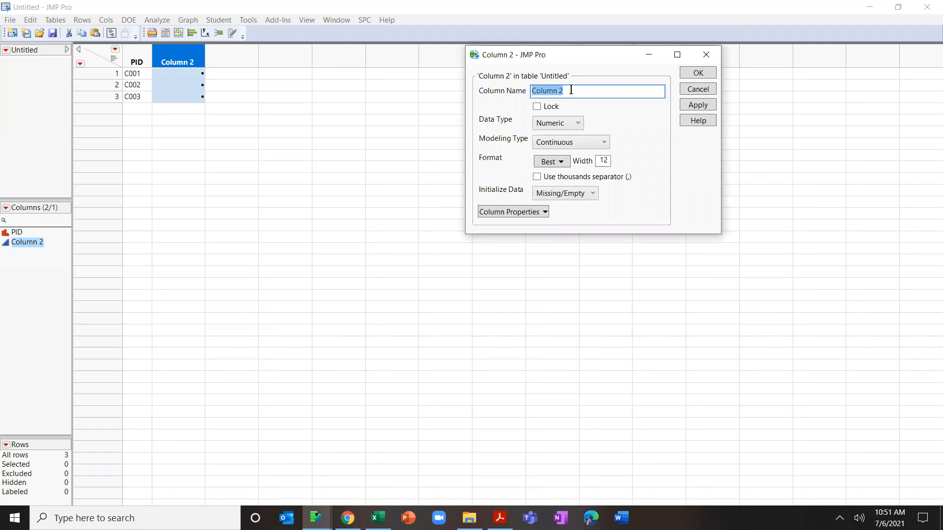
text(Age)
click(606, 143)
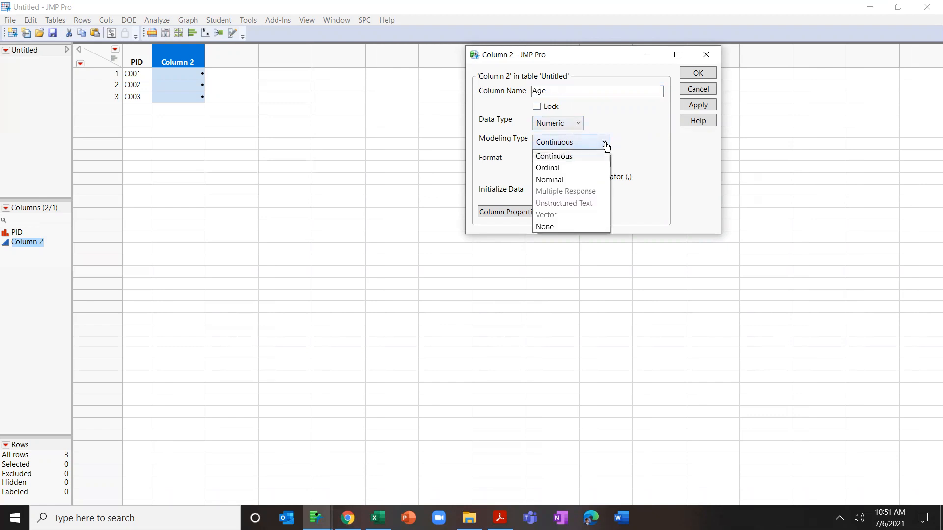
click(563, 167)
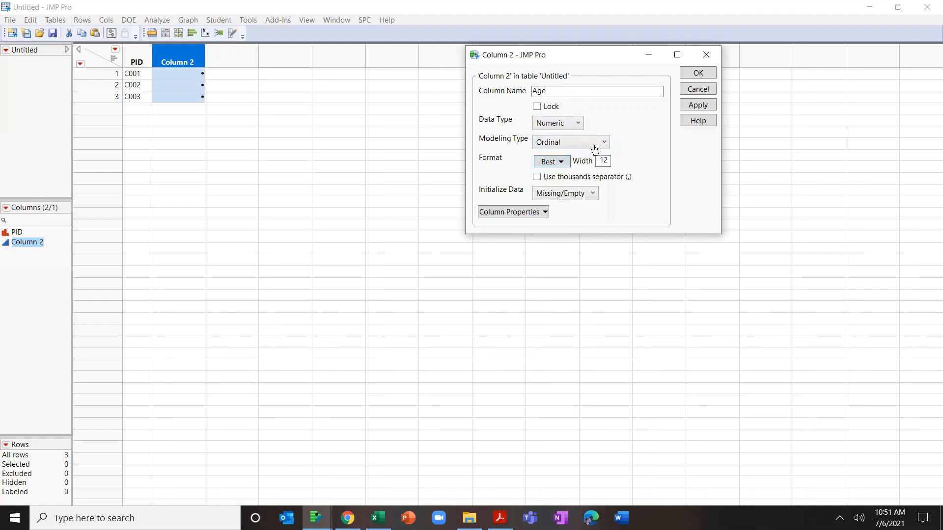
click(681, 74)
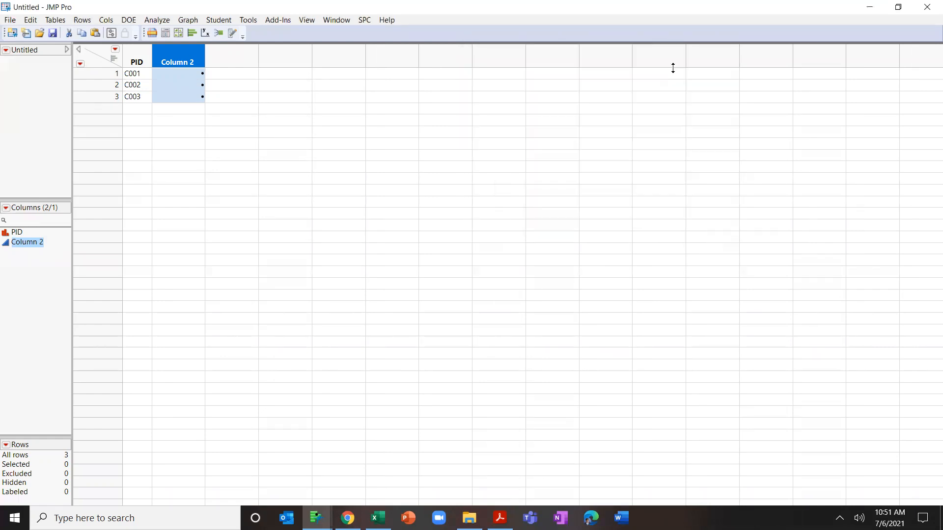
Step: Enter the ages 12, 13 and 14 in rows 1 to 3 of the Age column
click(184, 73)
text(12)
key(Return)
text(13)
key(Return)
text(14)
key(Return)
key(Up)
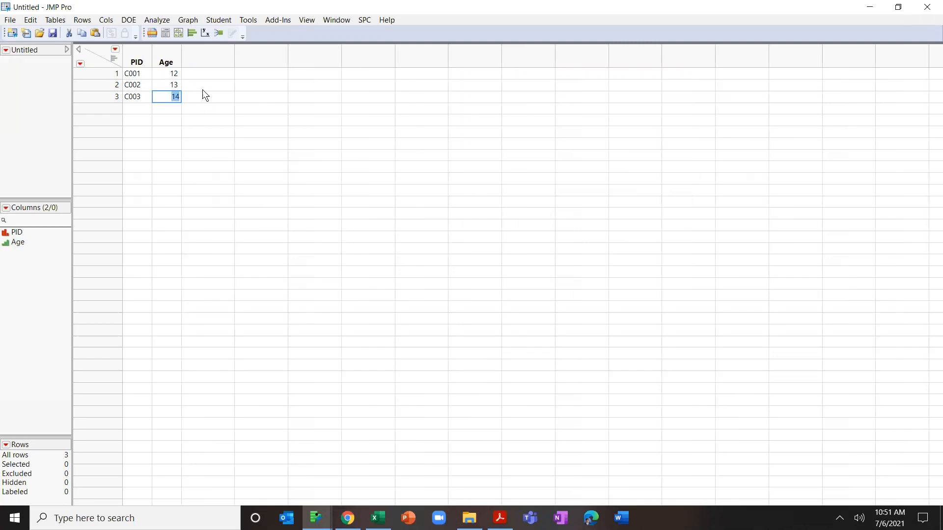
Step: Add a third column named Gender with the Character data type and Nominal modeling type
double_click(207, 60)
double_click(208, 60)
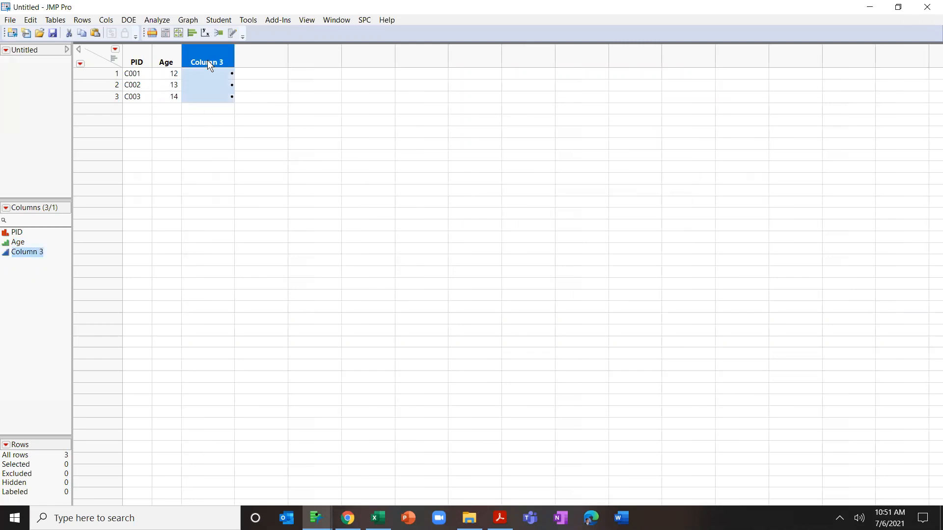
text(Gender)
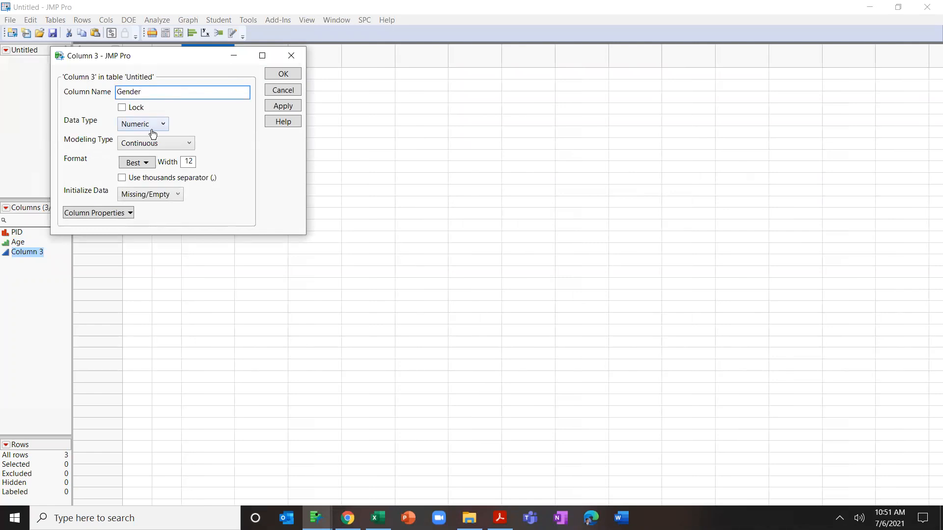
click(152, 134)
click(152, 148)
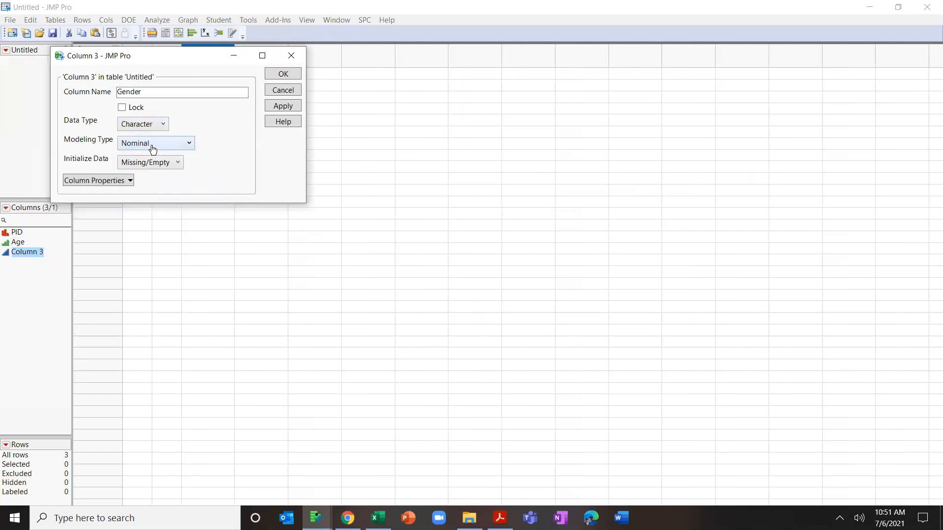
click(152, 148)
click(150, 179)
click(283, 74)
Step: Enter F, F and M in rows 1 to 3 of the Gender column
click(190, 73)
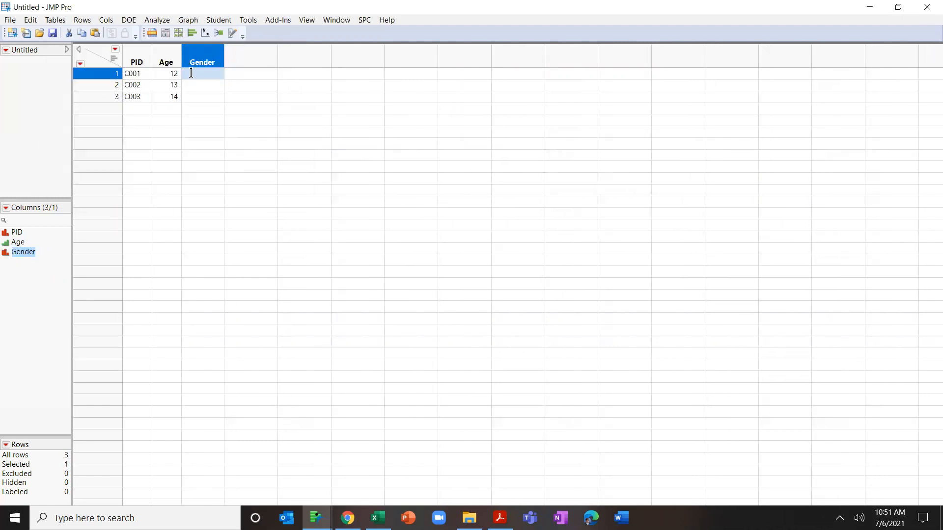
text(F)
key(Return)
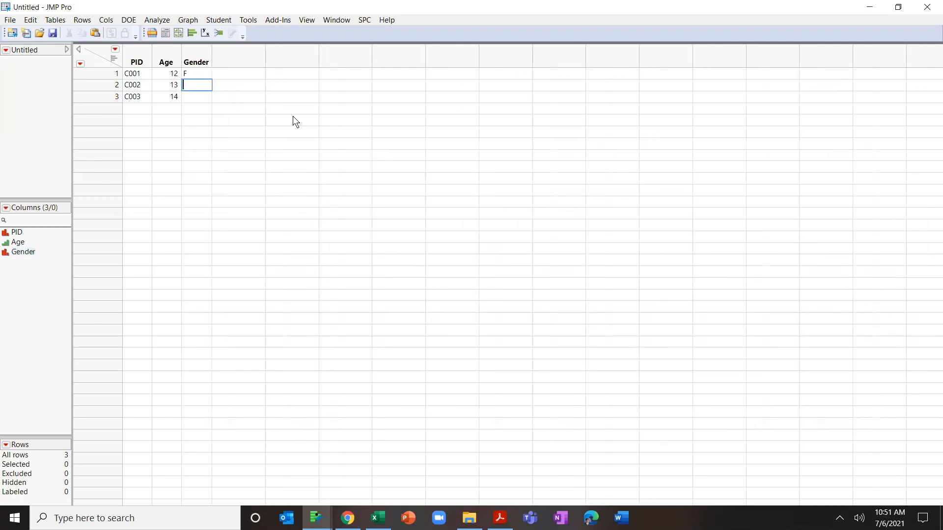
text(F)
key(Return)
text(M)
key(Return)
click(274, 111)
Step: Add a numeric, continuous column named Height after the Gender column
double_click(245, 58)
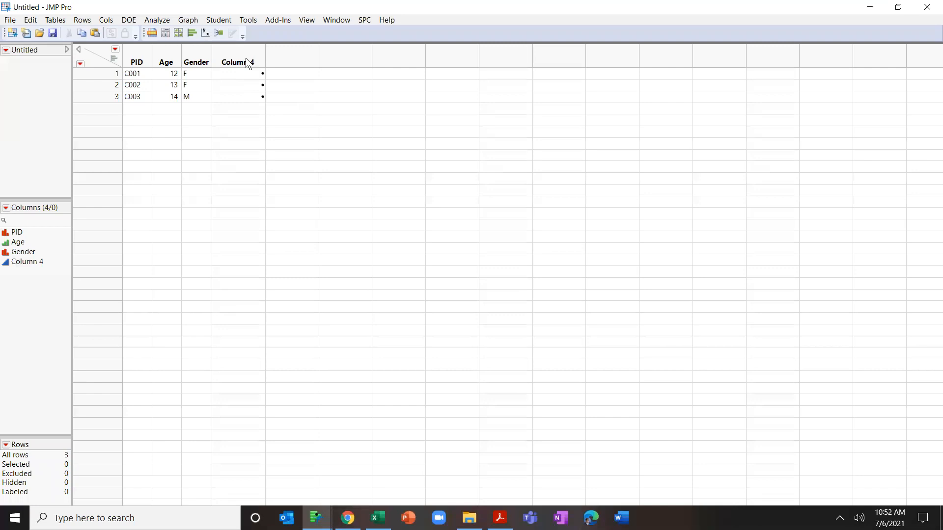
double_click(245, 58)
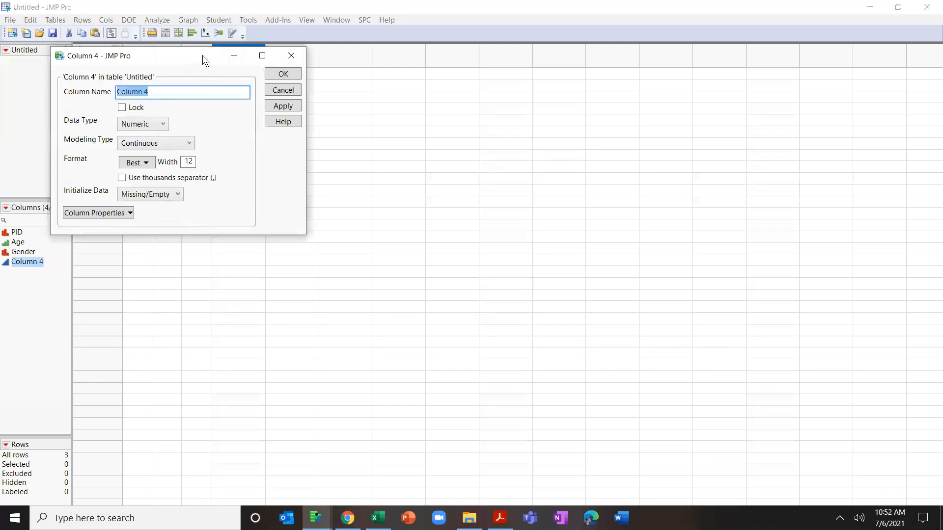
drag(202, 56, 679, 73)
text(Height)
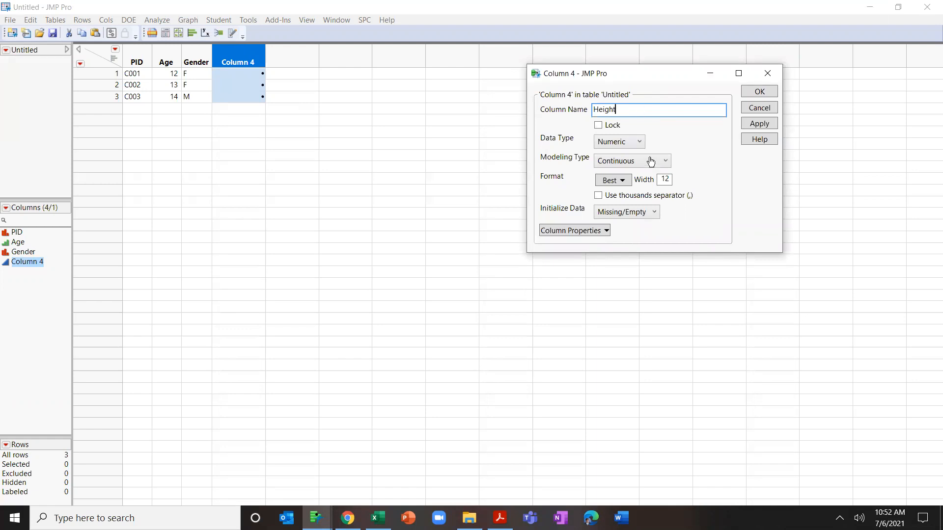
click(758, 92)
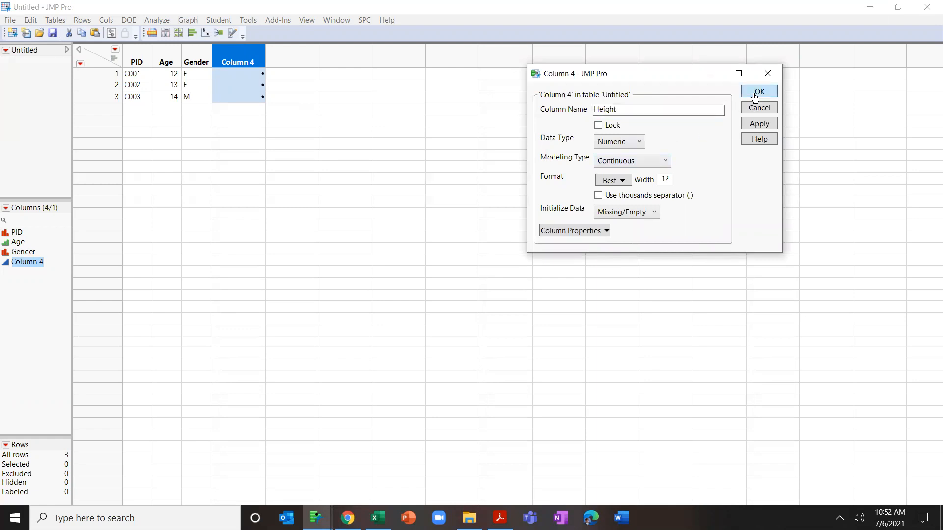
Step: Enter the heights 59, 61 and 55 in rows 1 to 3 of the Height column
click(233, 75)
click(233, 75)
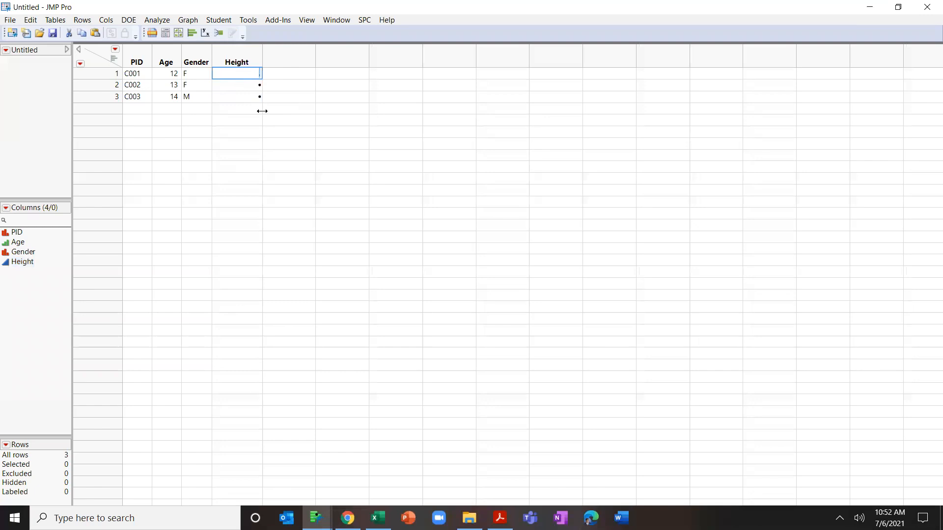
text(59)
key(Return)
text(61)
key(Return)
text(55)
Step: Add a numeric, continuous column named weight after the Height column
double_click(269, 60)
double_click(269, 60)
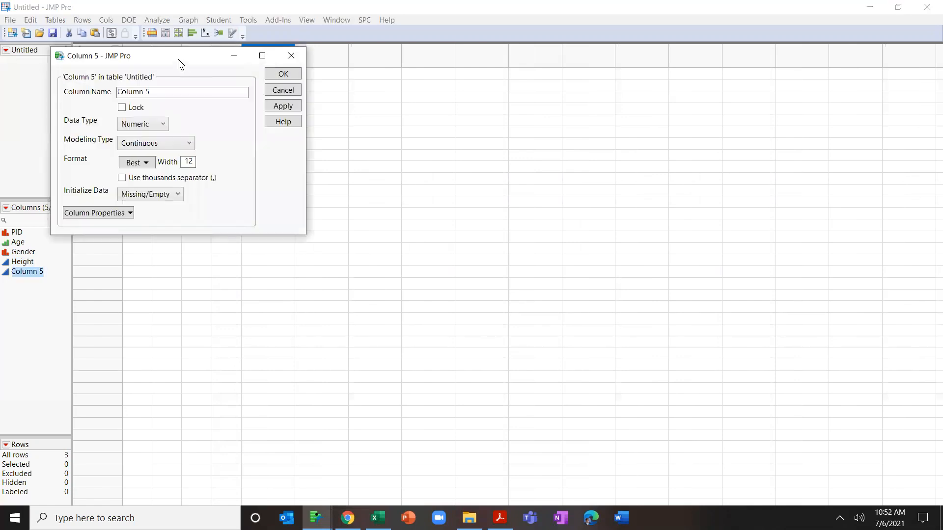
drag(178, 59, 554, 65)
double_click(539, 101)
text(weight)
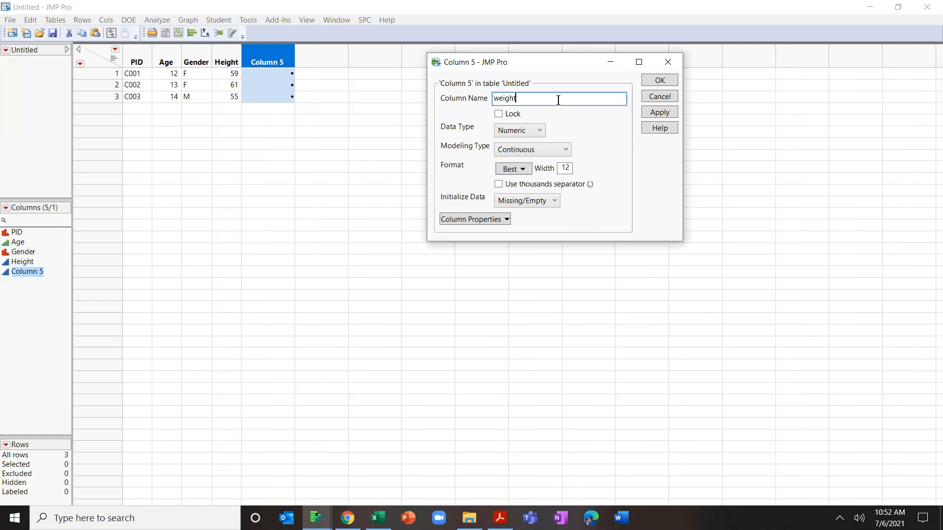
click(648, 82)
Step: Enter the weights 95, 125 and 74 in rows 1 to 3 of the weight column
click(279, 75)
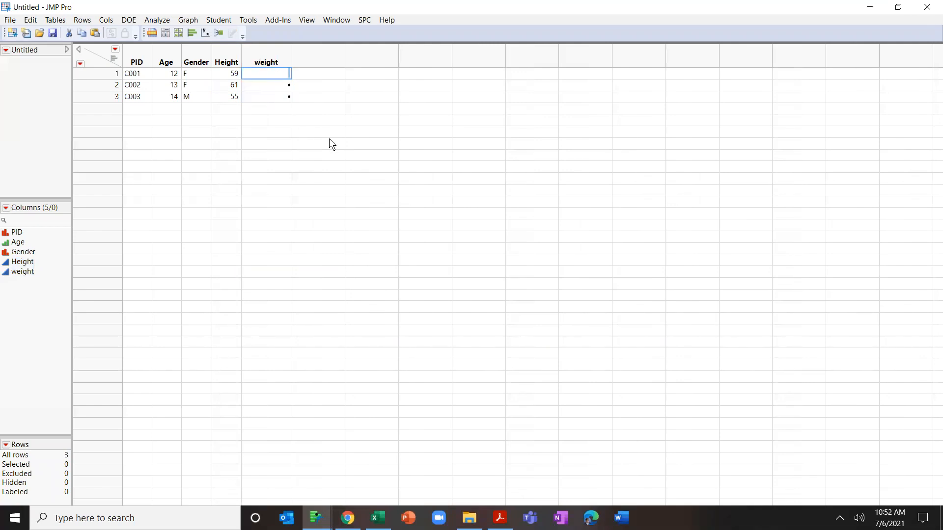
text(95)
key(Return)
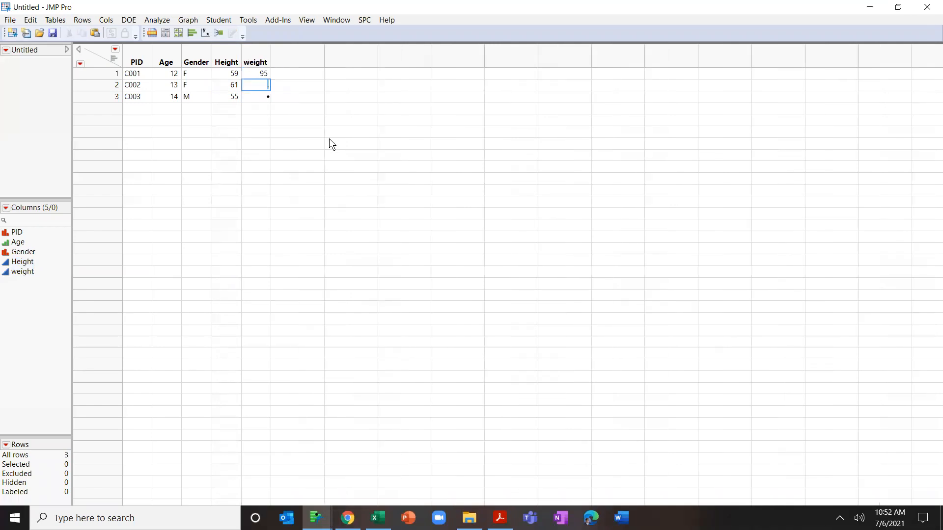
text(125)
key(Return)
text(74)
key(Return)
Step: Add a sixth column named Verbatum with the Character data type and Unstructured Text modeling type
double_click(306, 54)
double_click(306, 54)
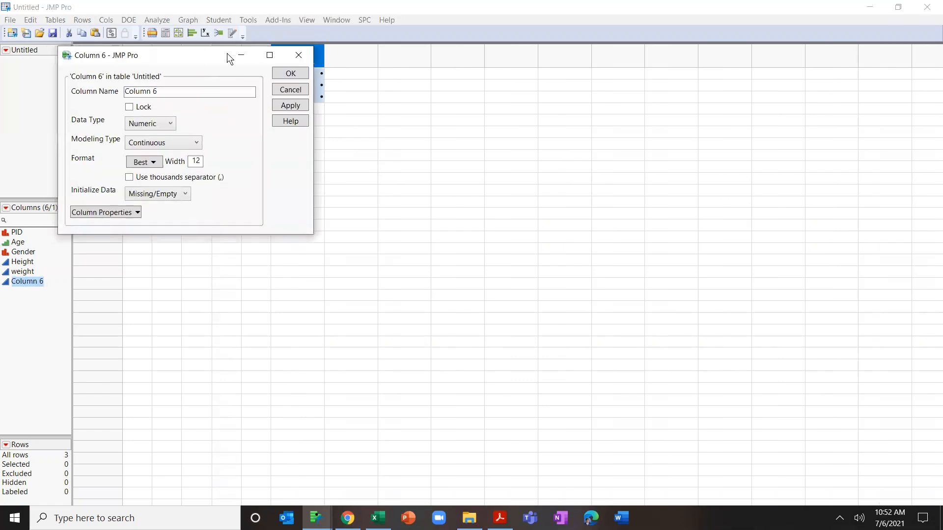
drag(227, 55, 761, 55)
triple_click(702, 89)
text(Verbatum)
click(683, 128)
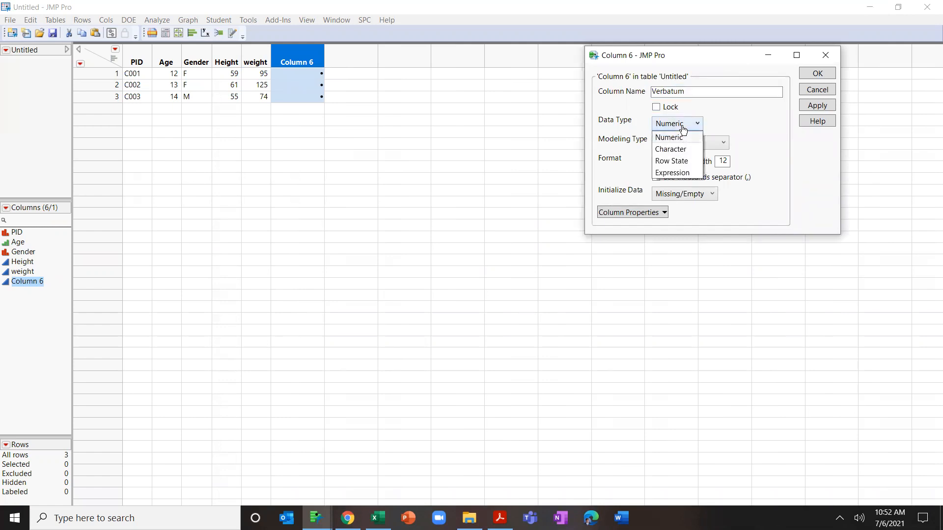
click(684, 147)
click(697, 148)
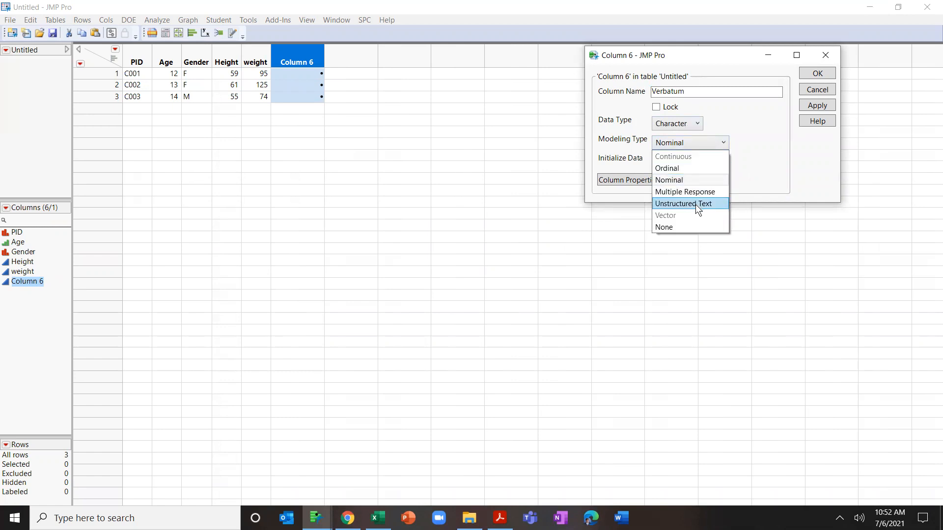
click(697, 204)
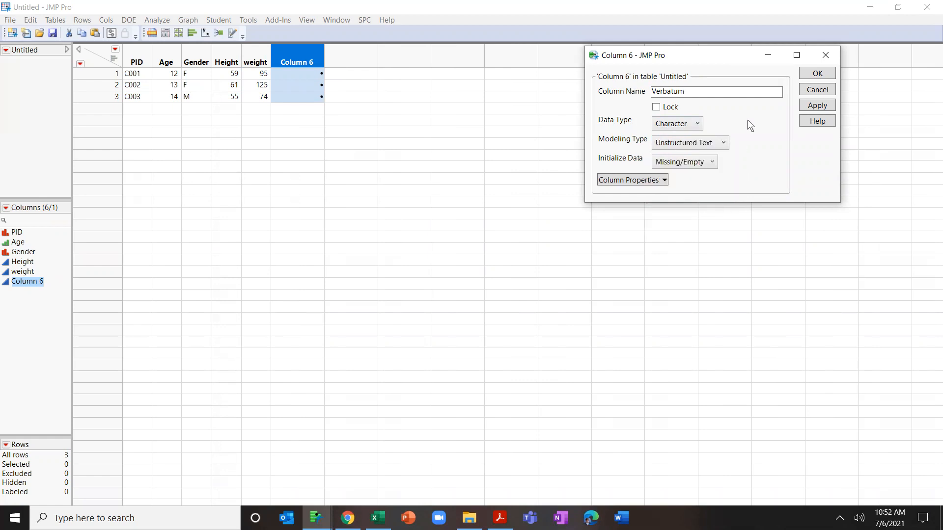
click(808, 80)
Step: Enter Pain, Breathing Problem and Cavity Issue in rows 1 to 3 of the Verbatum column
click(291, 73)
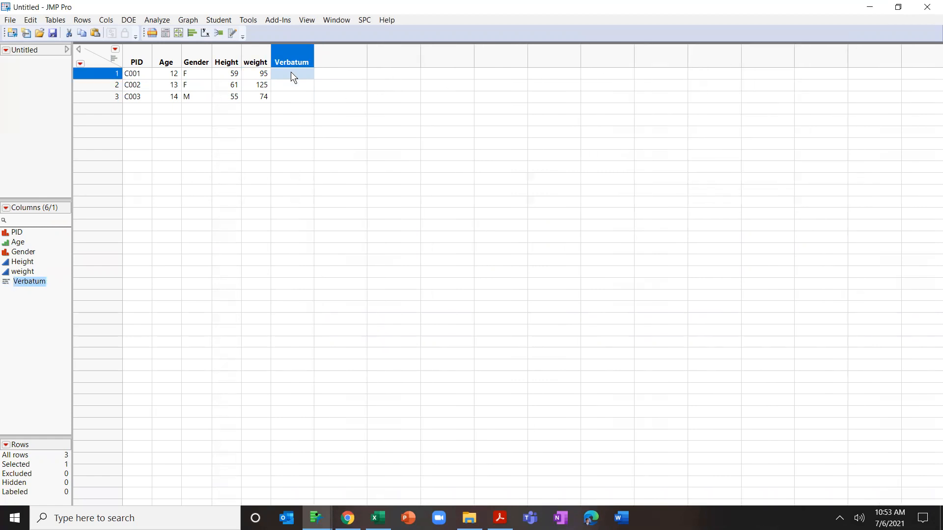
click(295, 74)
text(Pain)
key(Return)
text(Breathing Problem)
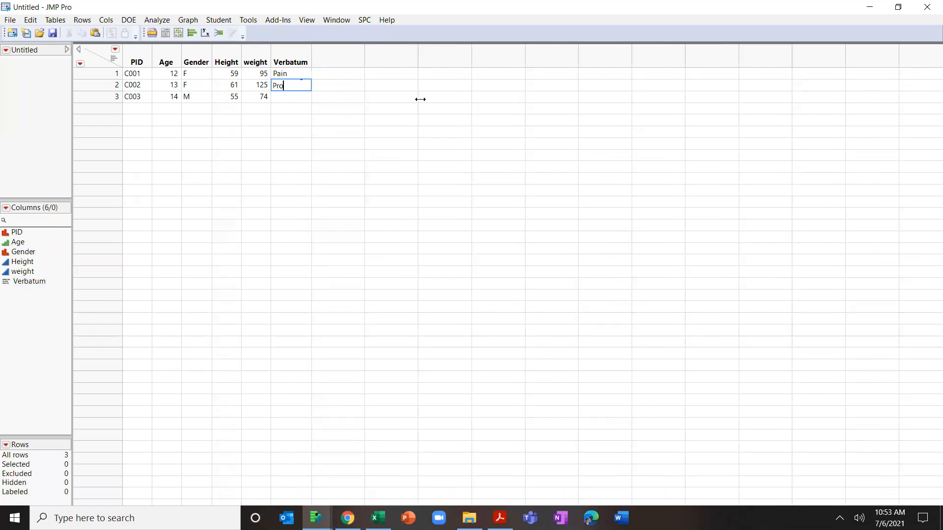
key(Return)
text(Cavity Issue)
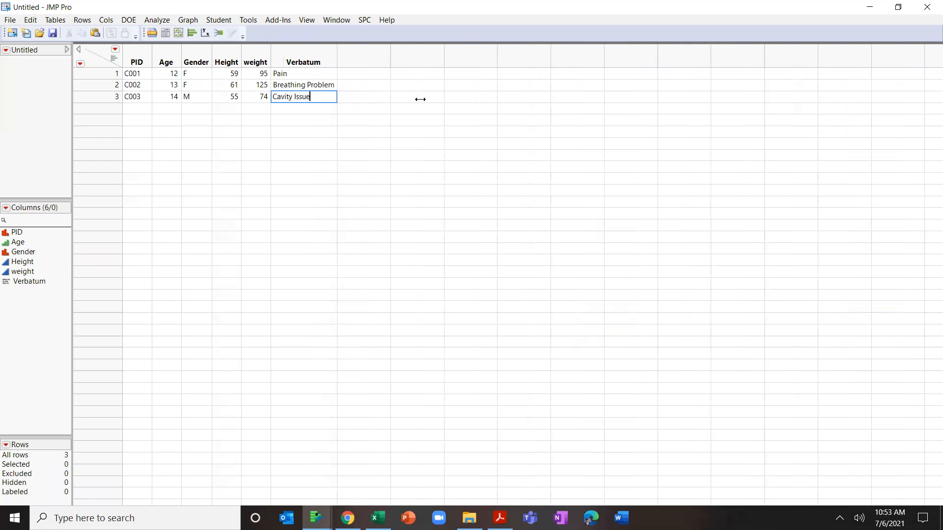
click(290, 120)
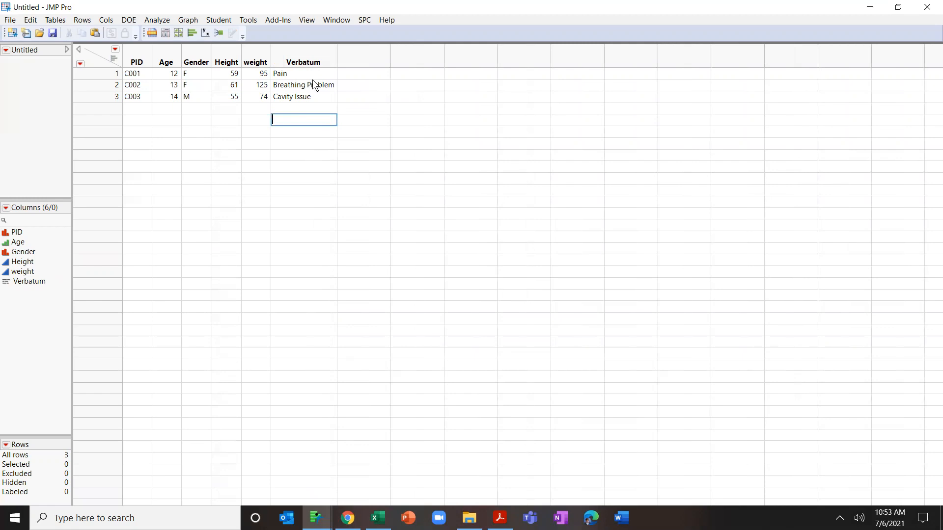
Step: Add a seventh column named Siblings Age with the Character data type and Multiple Response modeling type
double_click(369, 56)
double_click(370, 56)
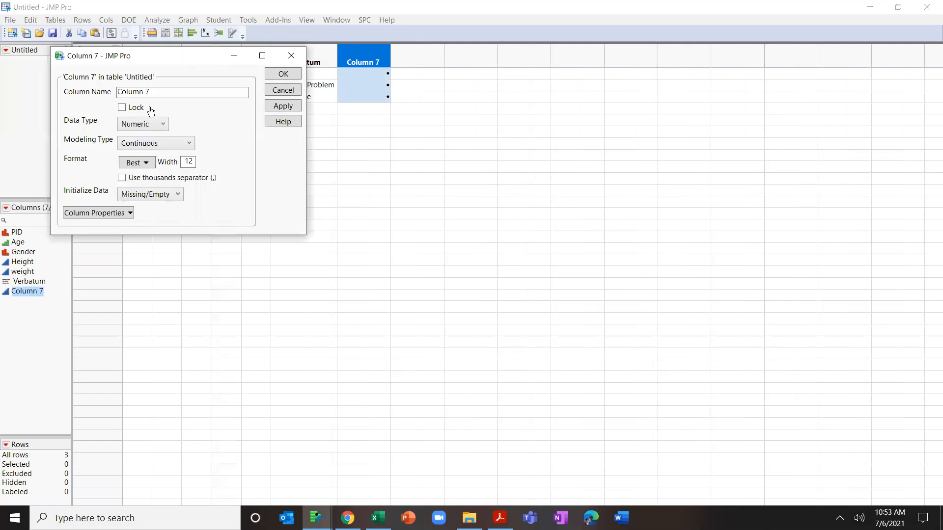
text(Si)
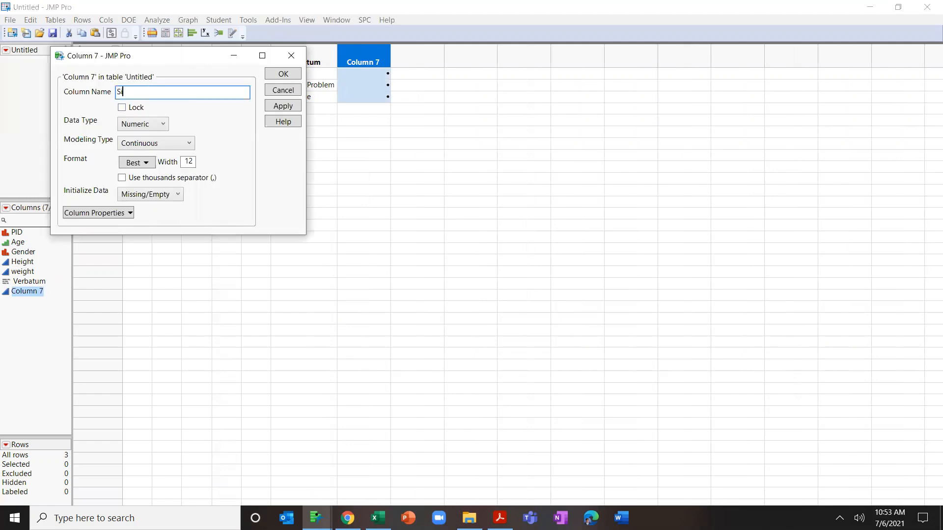
text(blings Age)
click(154, 125)
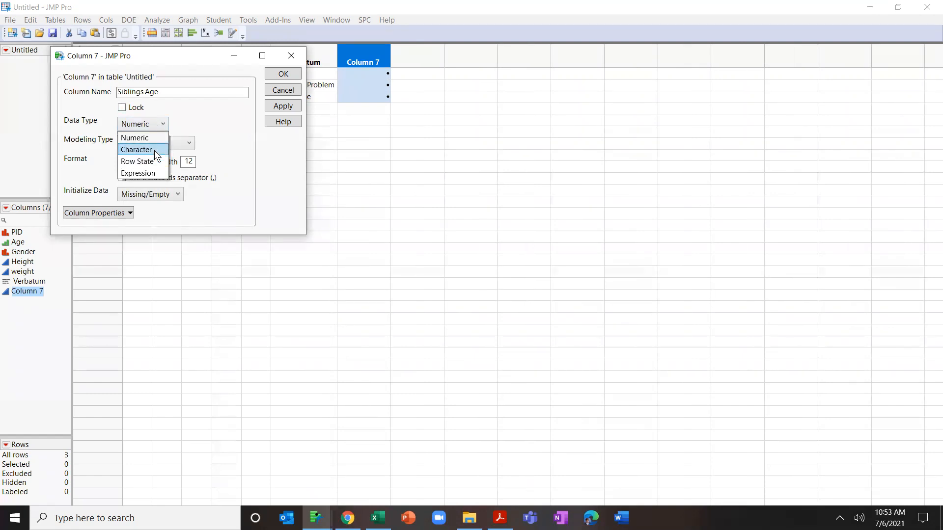
click(154, 150)
click(161, 145)
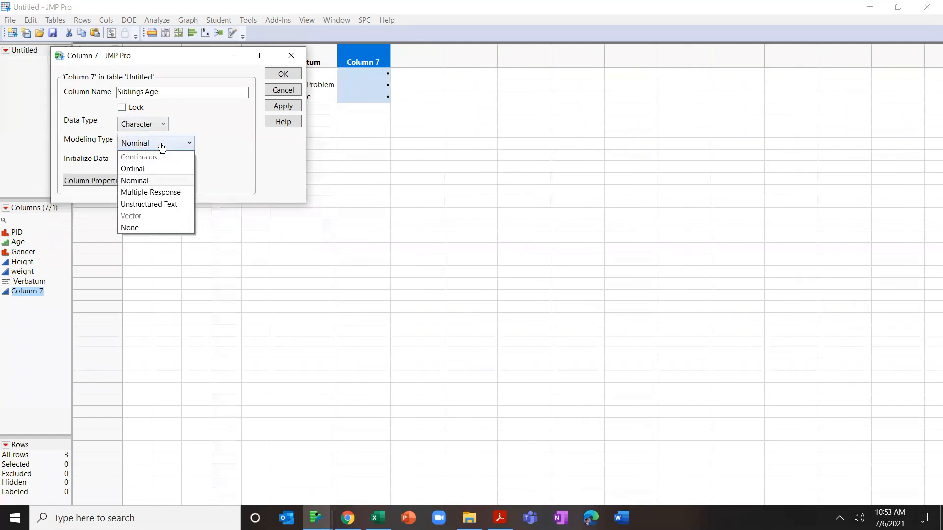
click(163, 193)
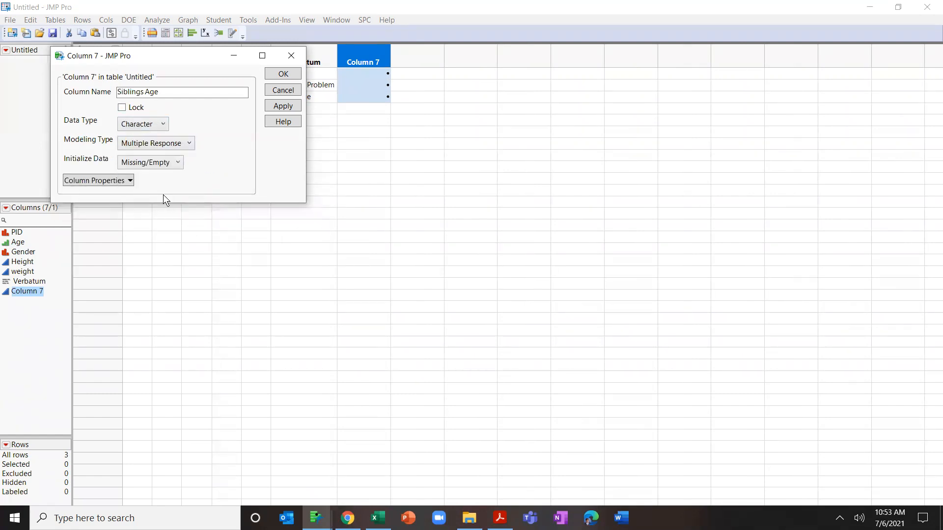
click(278, 75)
Step: Enter 45, 49 in row 1 and 12,14 in row 2 of the Siblings Age column, leaving row 3 empty
click(348, 74)
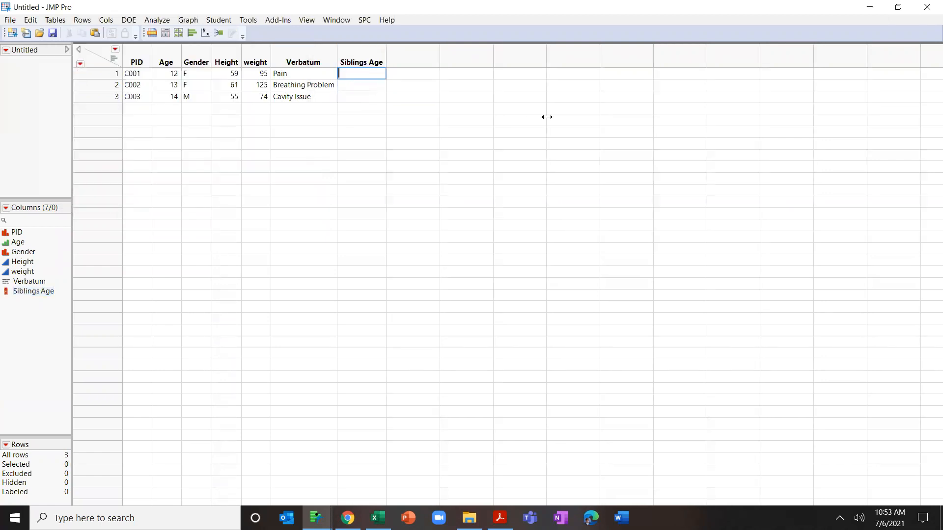
text(45, 49)
key(Return)
text(12,14)
key(Tab)
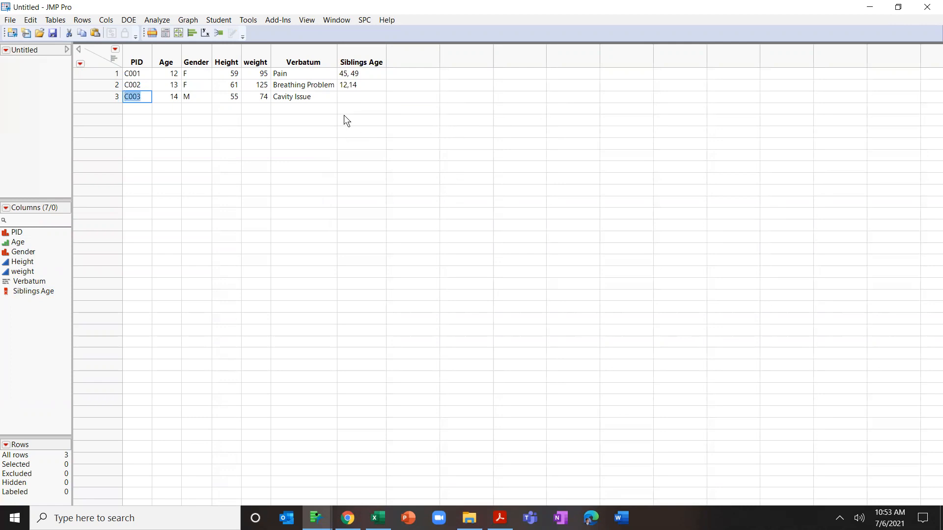
click(353, 101)
Step: Save the data table on the Desktop as Patient Data.jmp
click(10, 21)
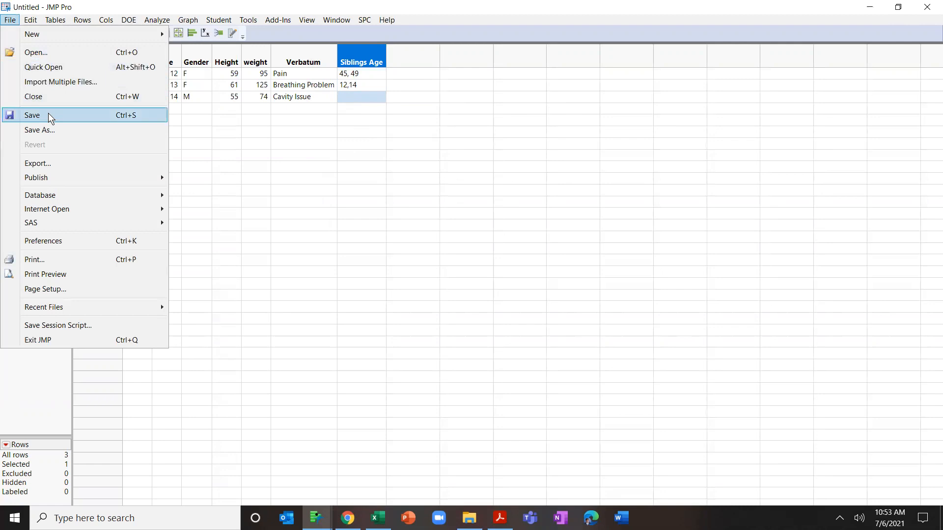
click(48, 116)
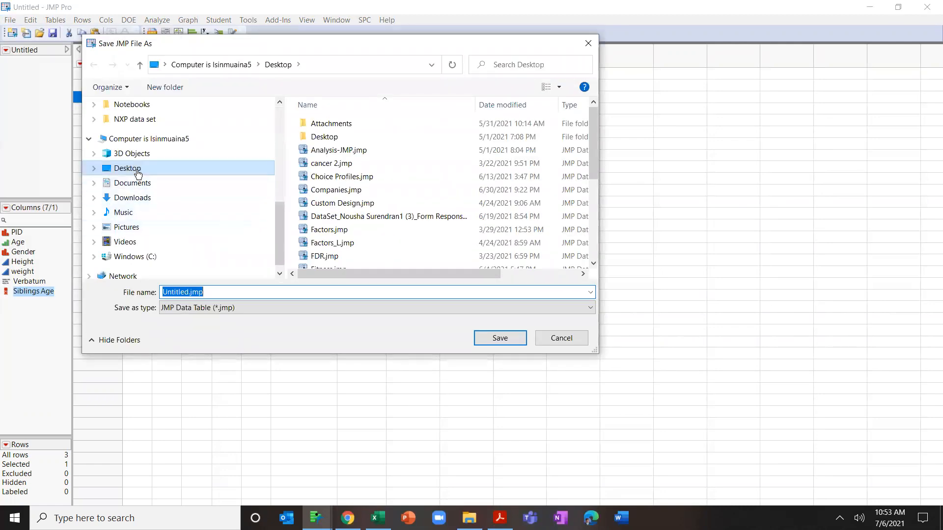
click(137, 170)
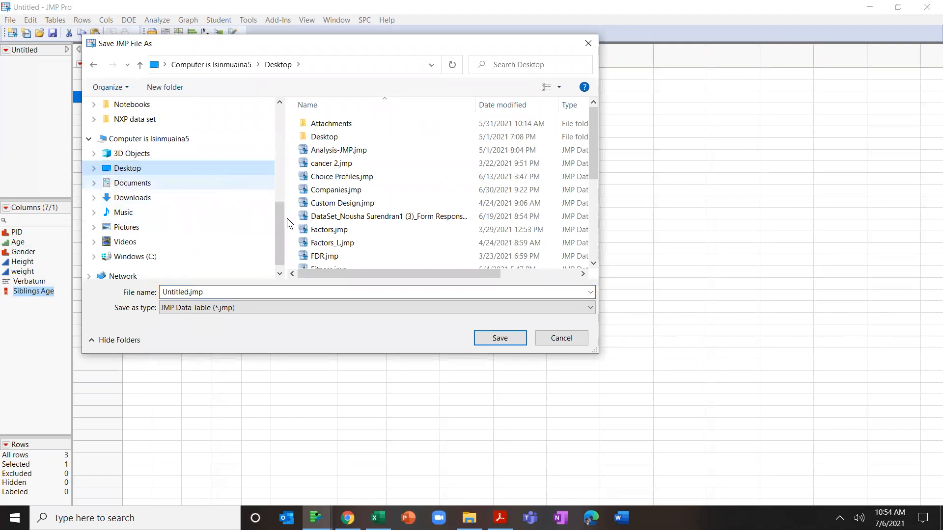
double_click(189, 292)
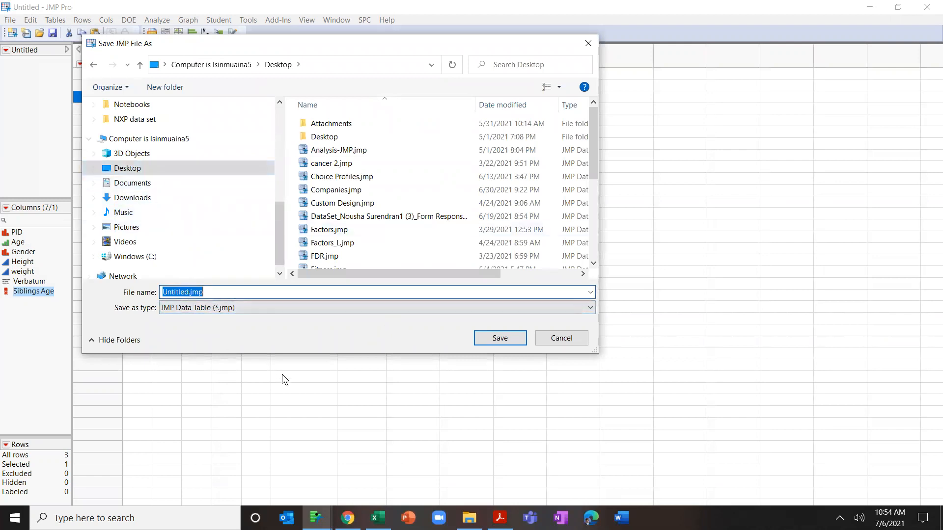
text(PAtient)
text( DAta)
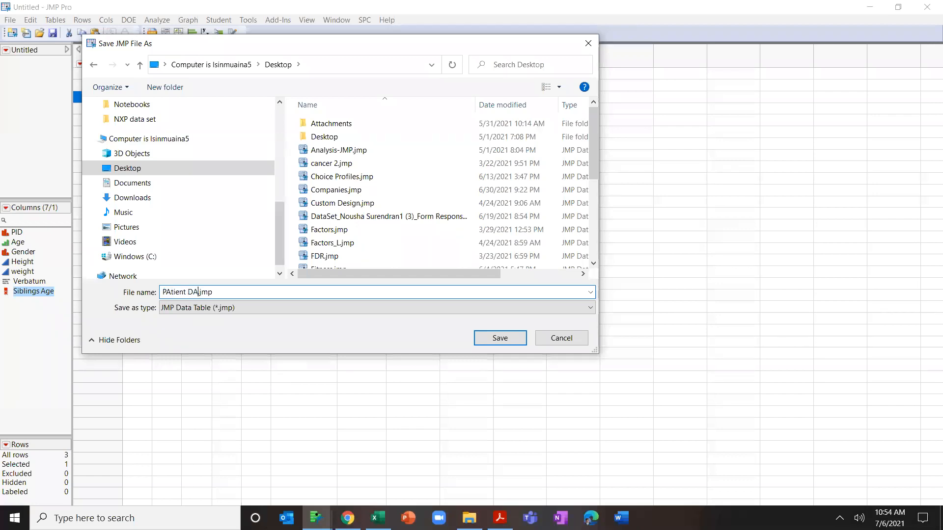
key(ctrl+shift+Left)
key(ctrl+shift+Left)
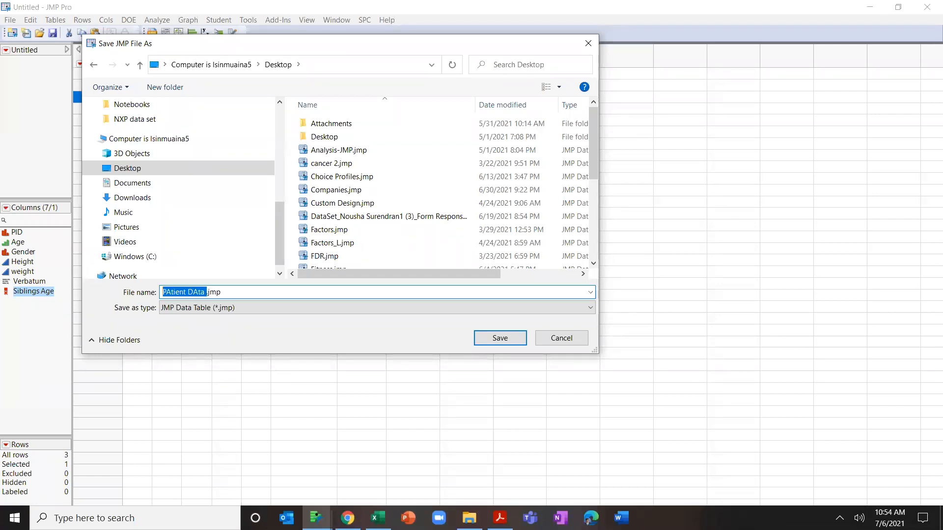
text(Patient Data)
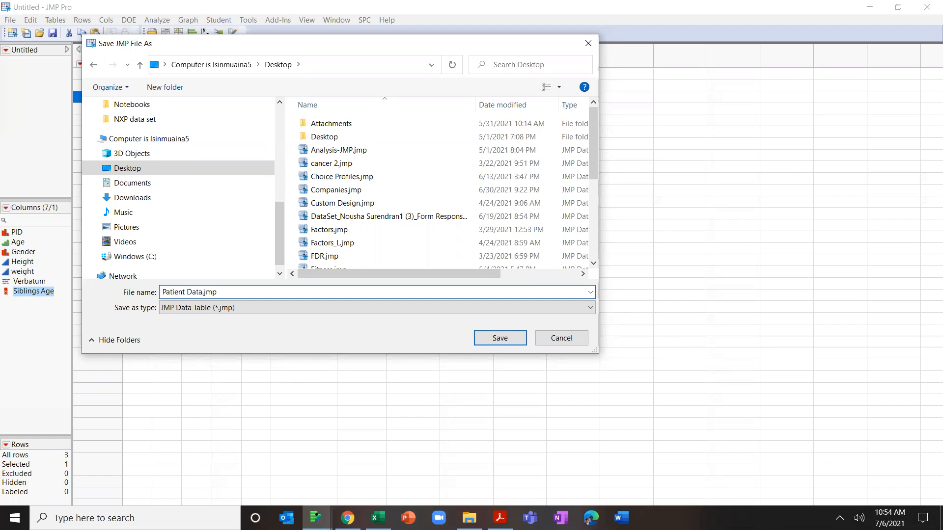
key(Return)
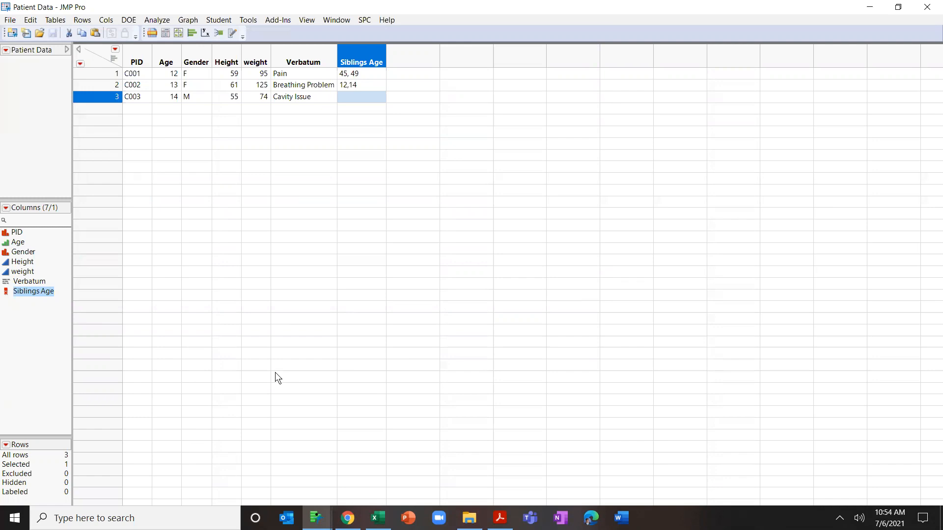
Step: Switch to the Dataset for Workshop workbook in Excel and copy all Patient Sample Data rows without the header row
click(377, 517)
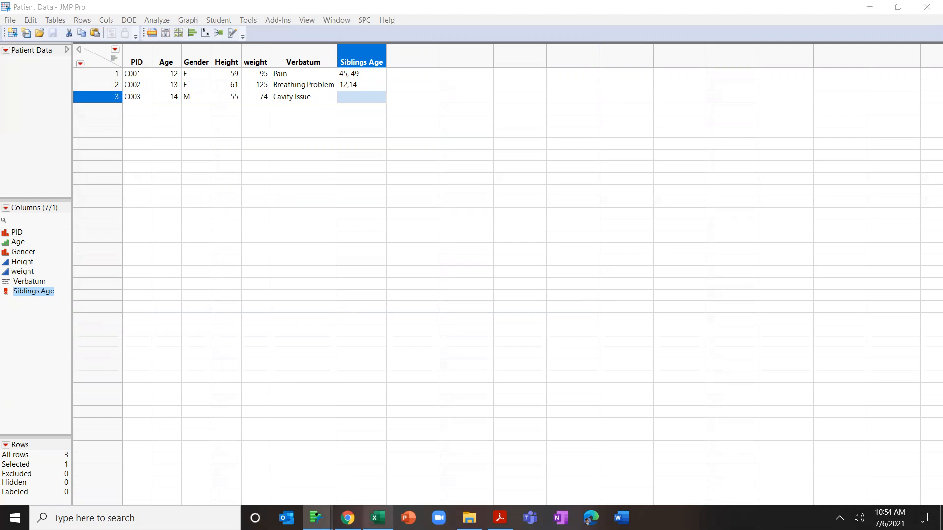
click(112, 226)
key(Up)
key(Up)
key(Up)
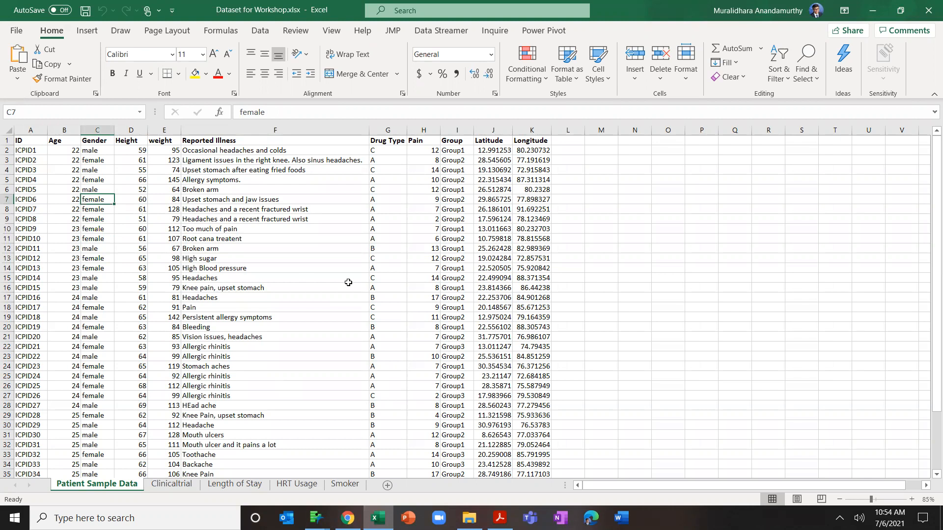
key(ctrl+Left)
key(ctrl+Up)
key(Down)
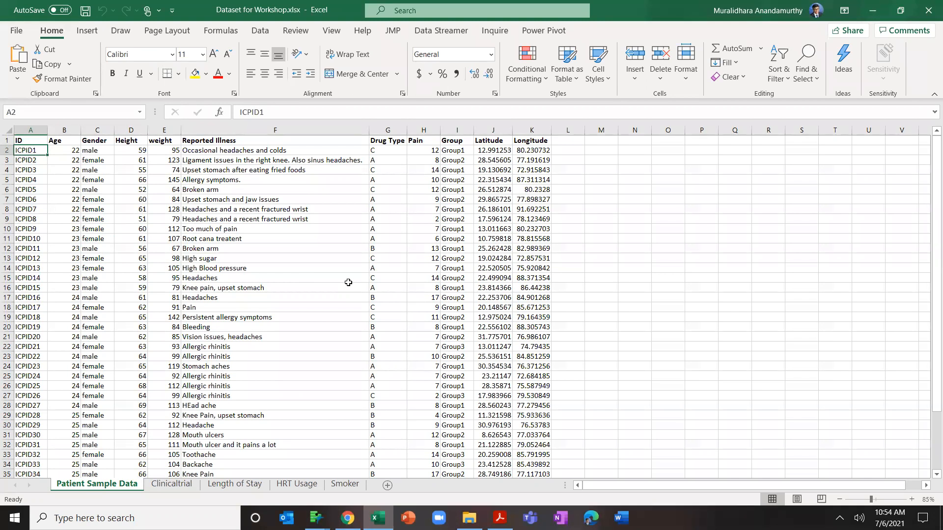
key(ctrl+shift+Right)
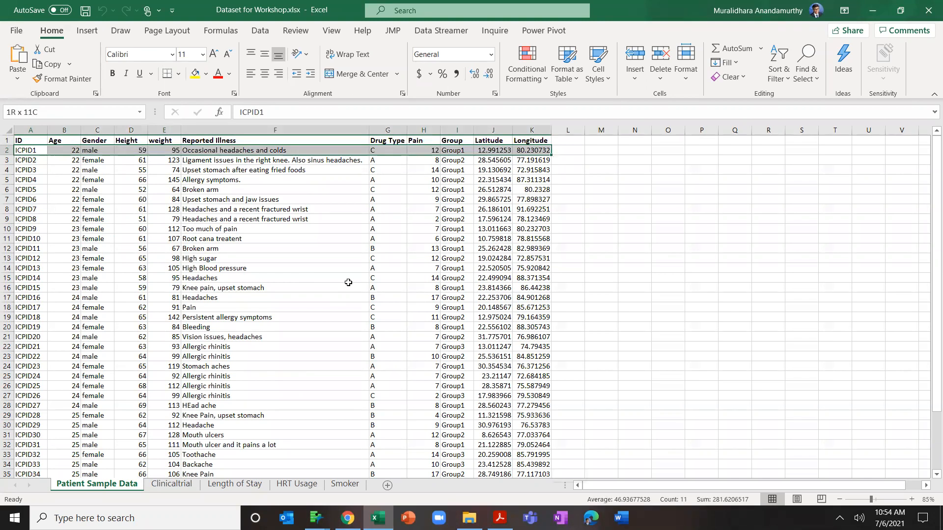
key(ctrl+shift+Down)
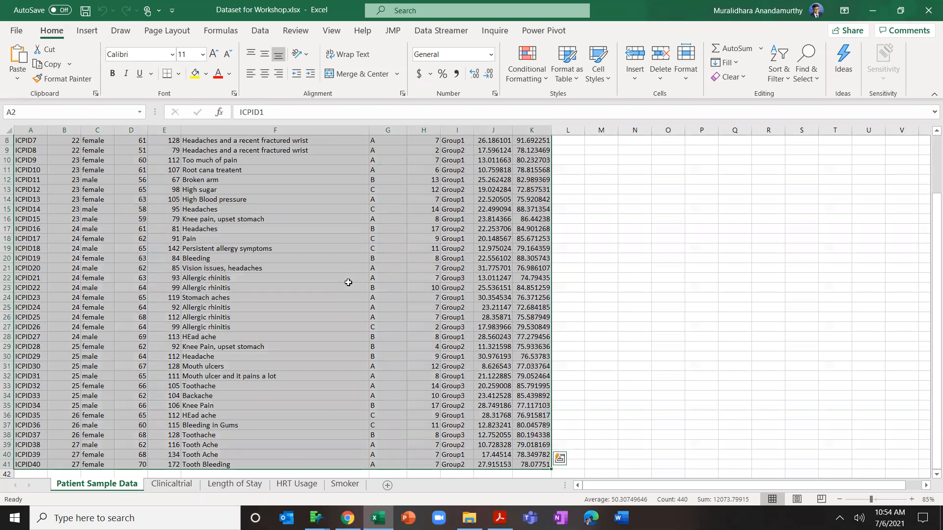
right_click(302, 245)
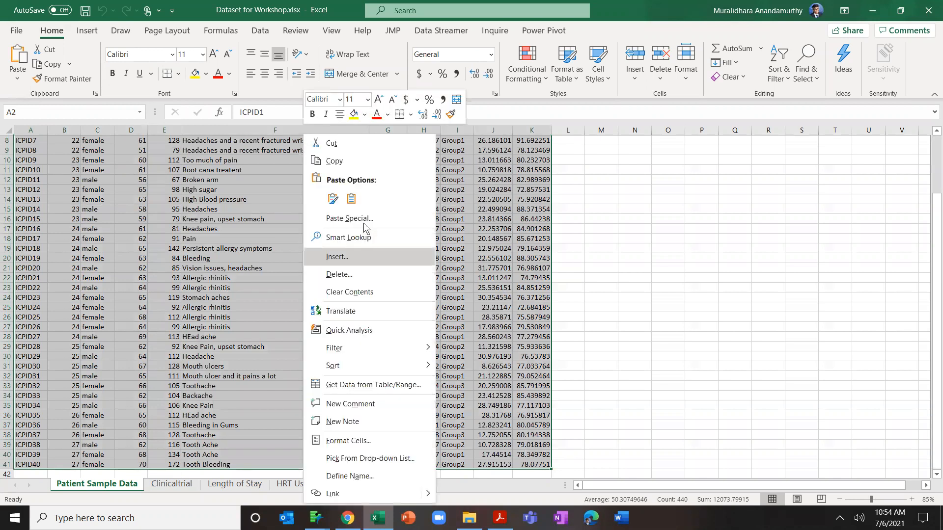
click(353, 162)
scroll(294, 206, up, 3)
Step: Switch back to JMP and close the Patient Data table
key(alt+Tab)
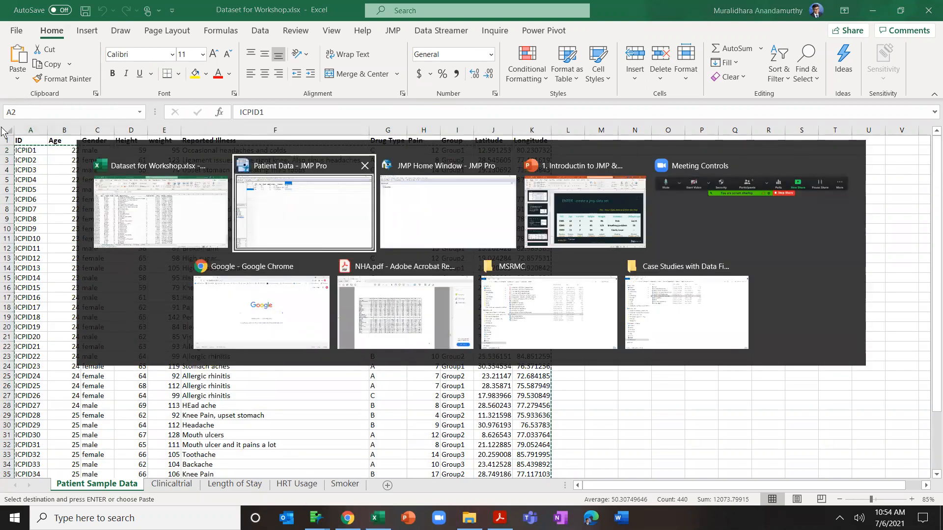
click(244, 222)
click(927, 7)
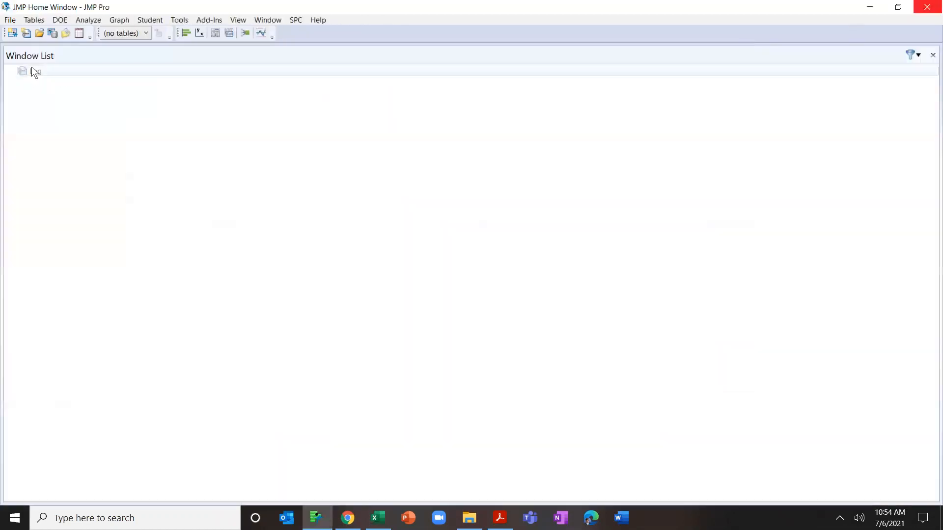
Step: Create a new maximized data table and paste the copied patient rows starting at the first cell of Column 1
click(10, 19)
mouse_move(19, 37)
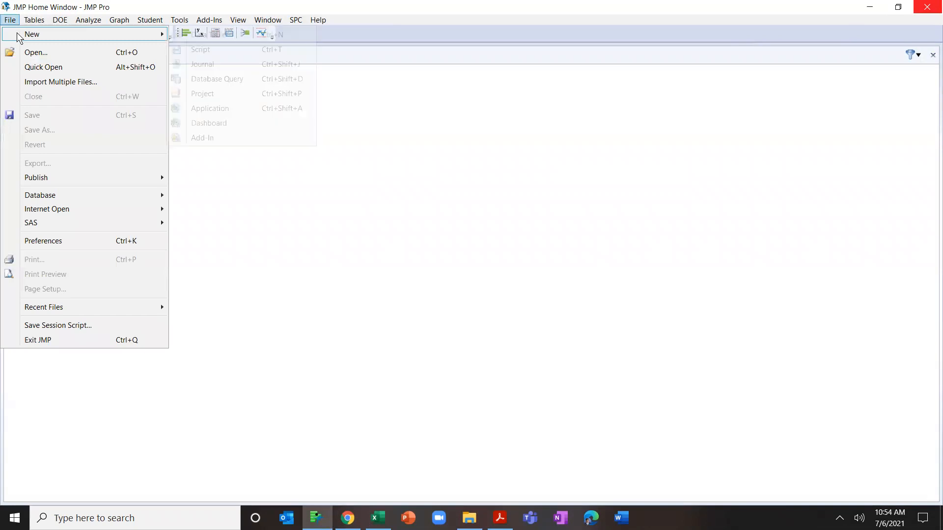
click(271, 234)
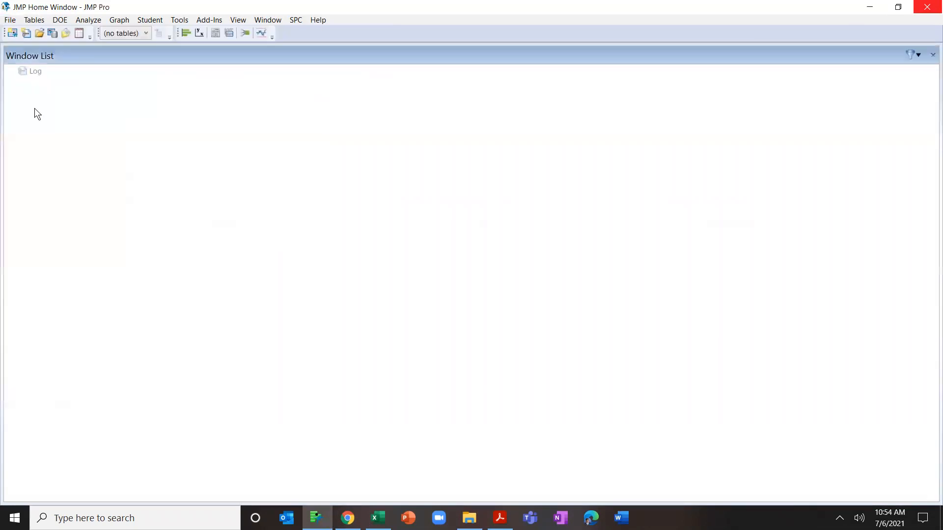
click(10, 35)
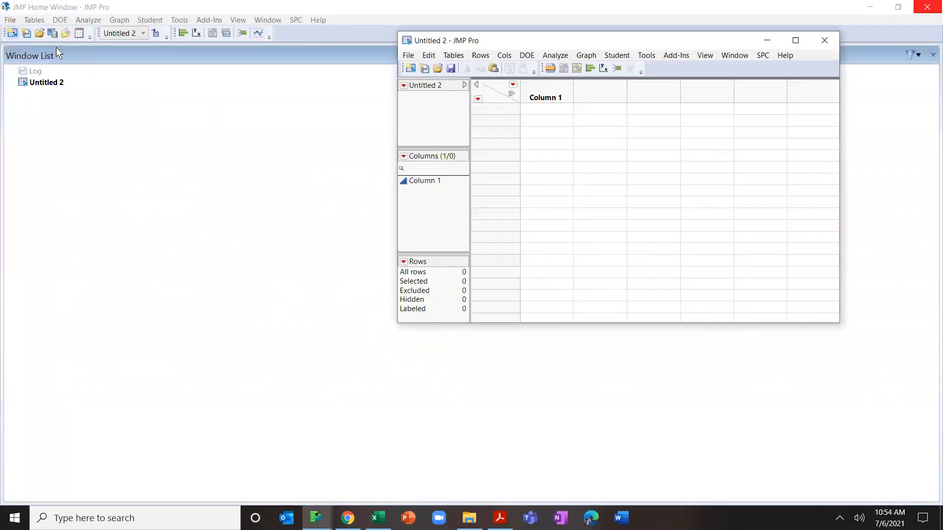
double_click(539, 40)
click(135, 74)
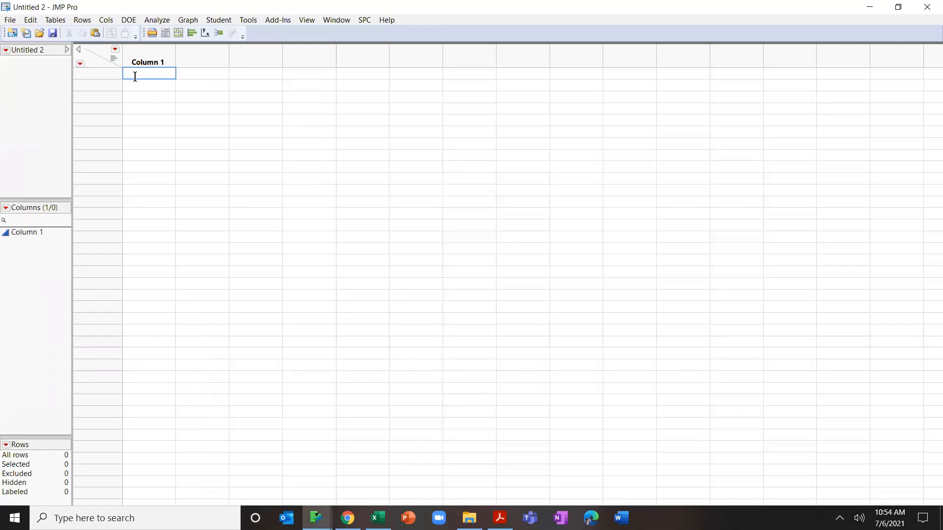
right_click(136, 76)
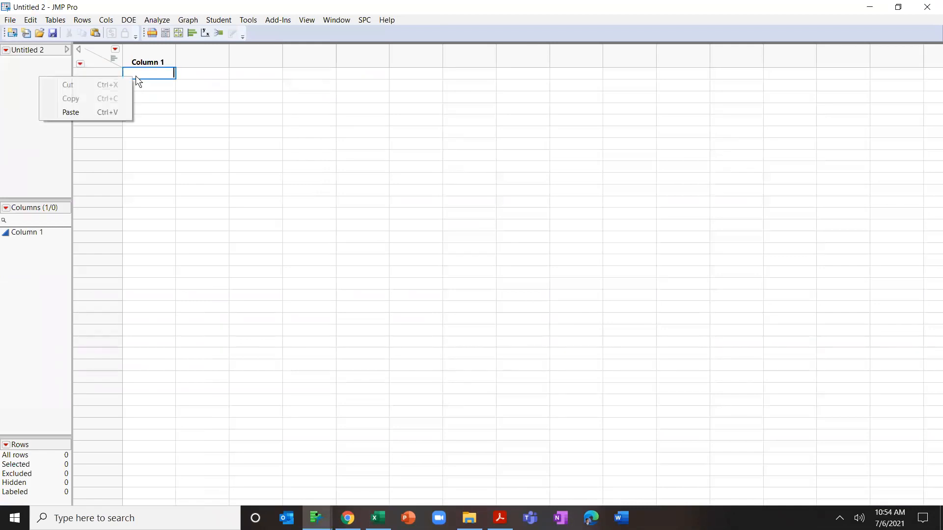
click(106, 111)
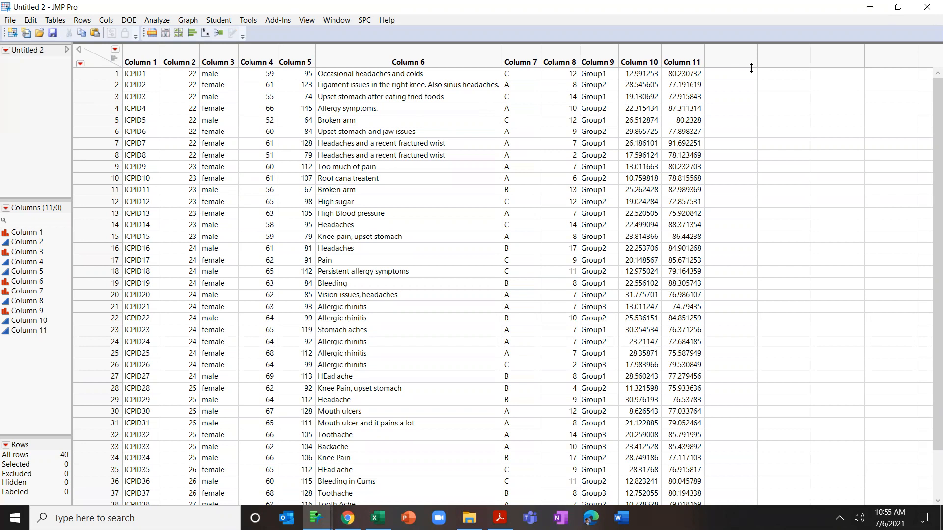
Step: Close the table of pasted patient rows without saving it
click(928, 11)
click(482, 279)
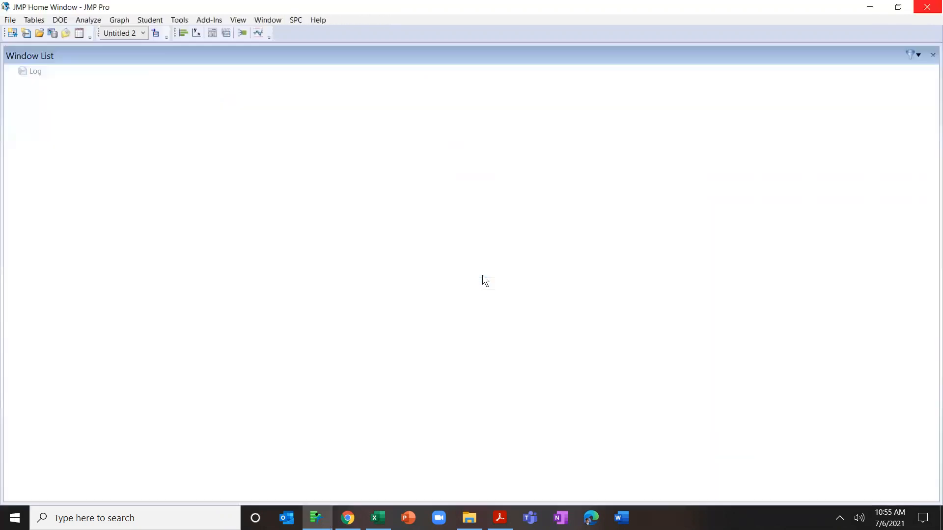
Step: Switch to the Dataset for Workshop workbook in Excel and return to the first header cell of Patient Sample Data
key(alt+Tab)
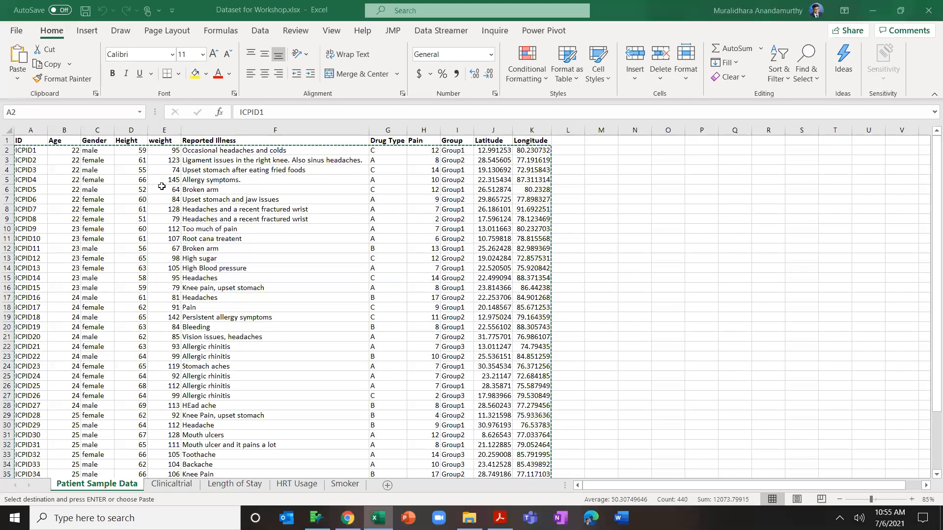
click(162, 187)
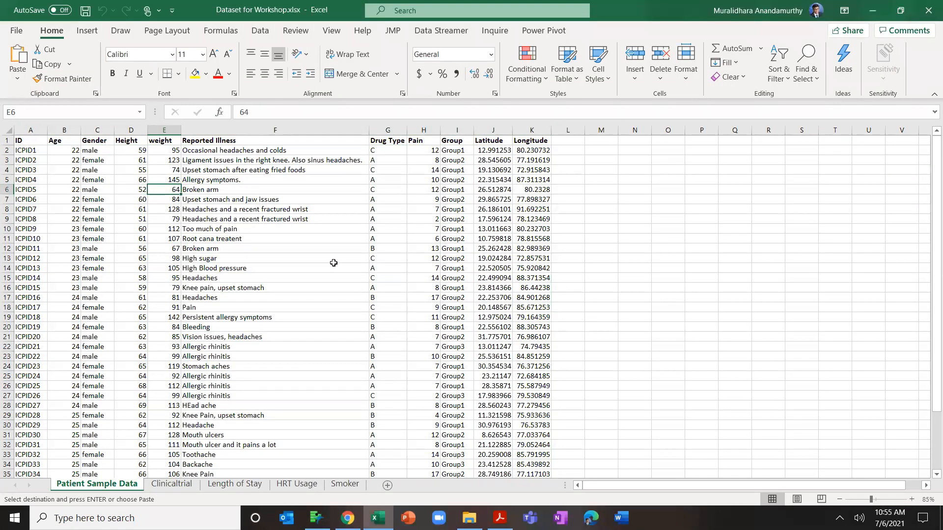
key(Left)
key(Left)
key(Left)
key(Left)
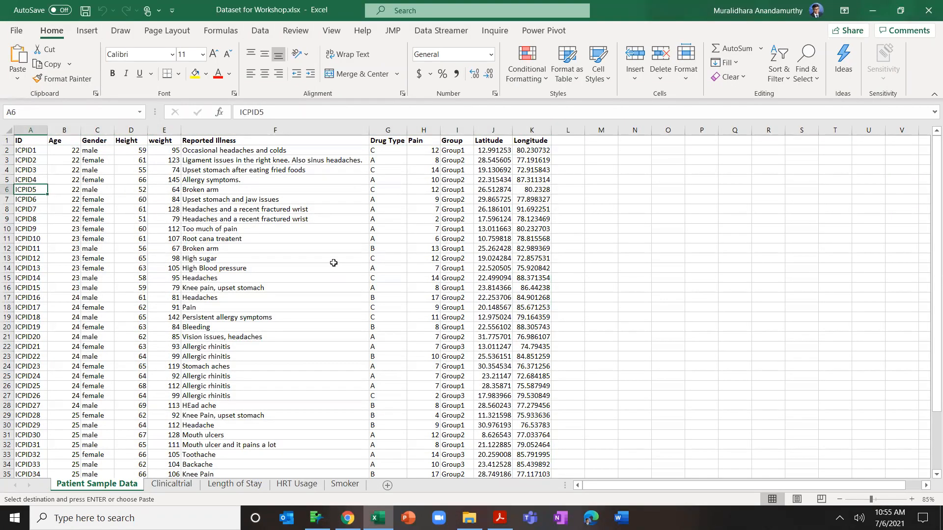
key(ctrl+Home)
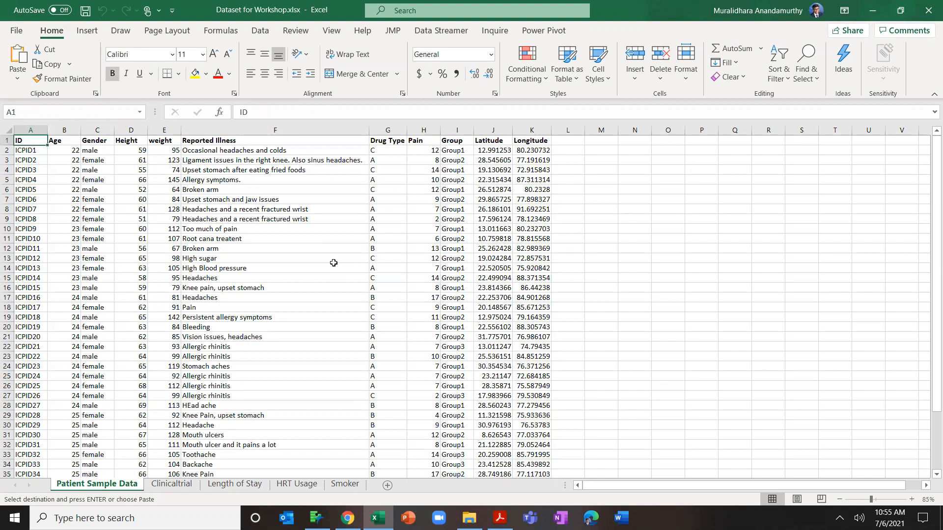
Step: Bring up the JMP add-in commands and select the whole patient data range including its header row
click(392, 31)
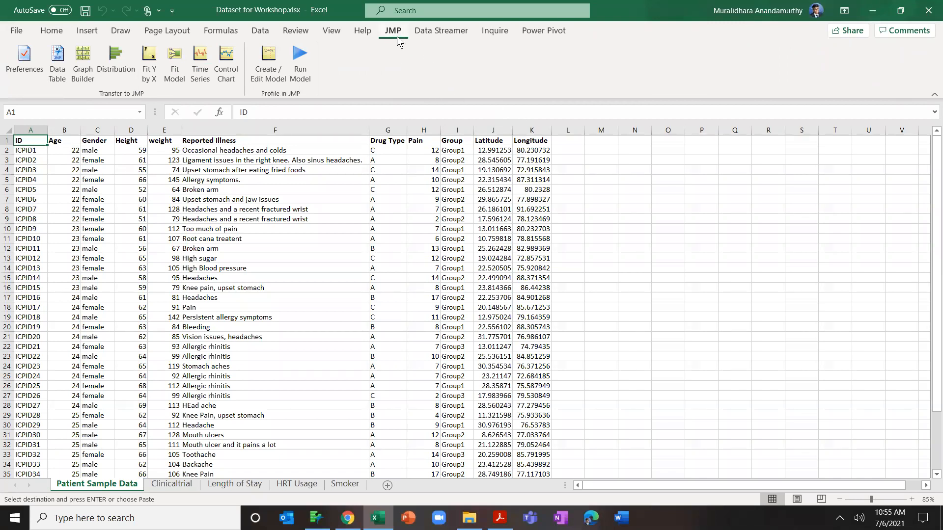
click(69, 210)
key(ctrl+Left)
key(ctrl+Up)
key(ctrl+shift+Right)
key(ctrl+shift+Down)
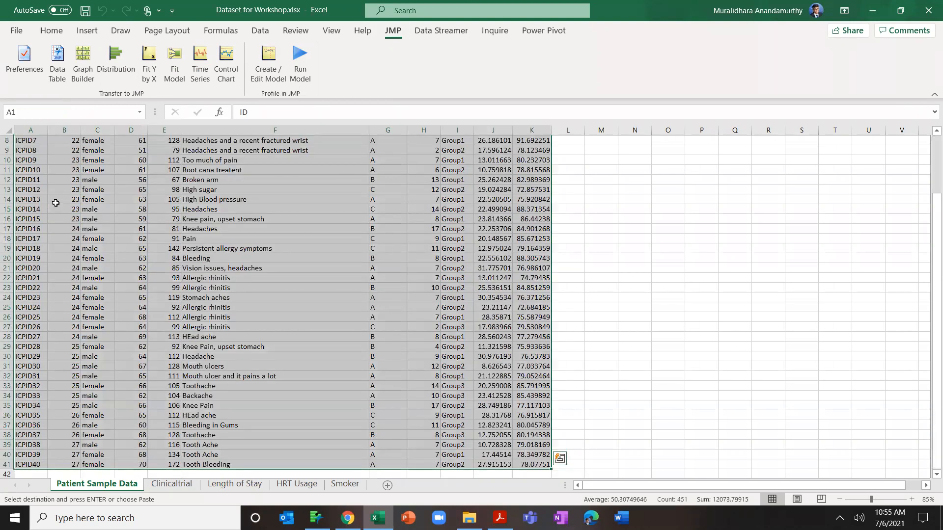
scroll(56, 203, up, 2)
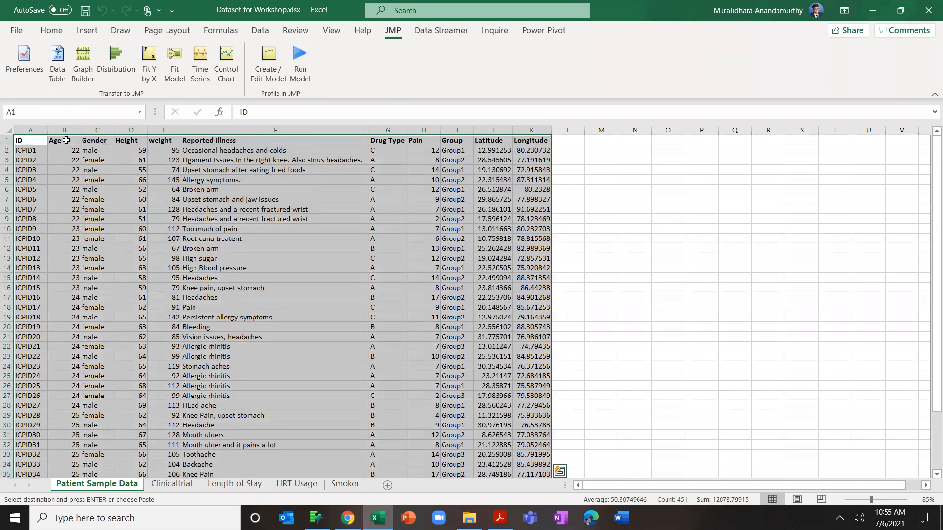
Step: Transfer the selected patient range to JMP as a data table and maximize the new table
click(56, 84)
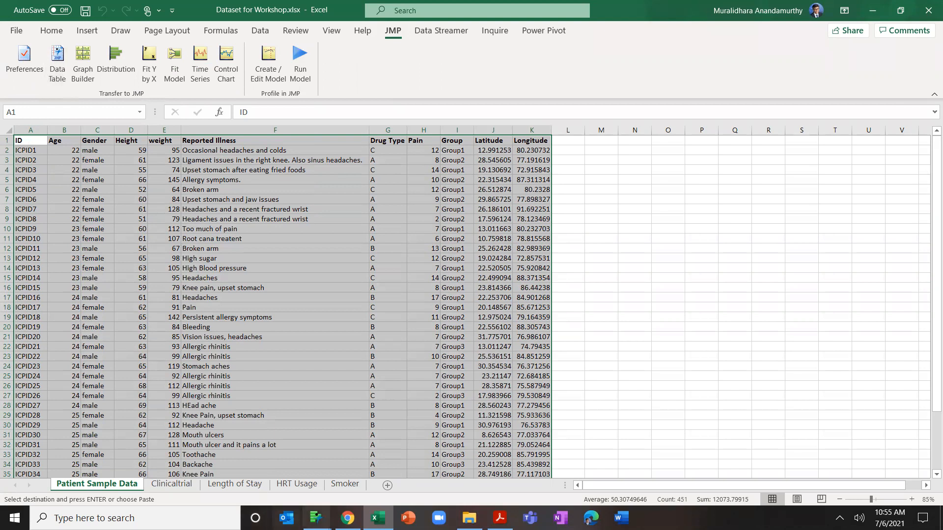
mouse_move(317, 518)
click(373, 467)
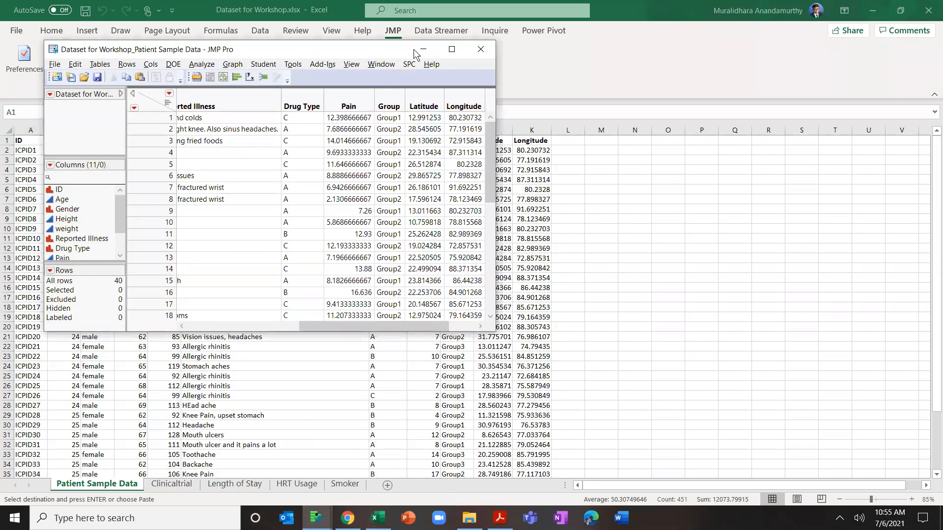
click(452, 50)
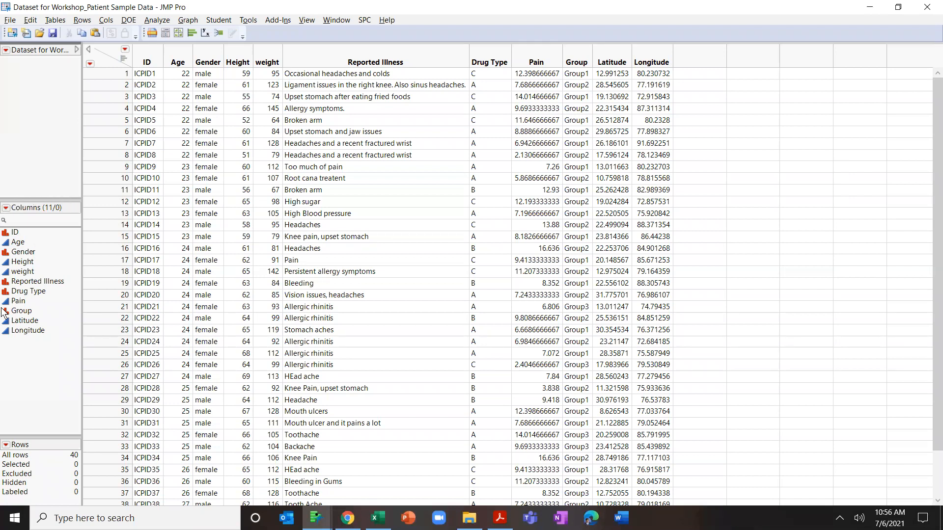
Step: Change the modeling type of the Age column to Ordinal in its column information
right_click(18, 242)
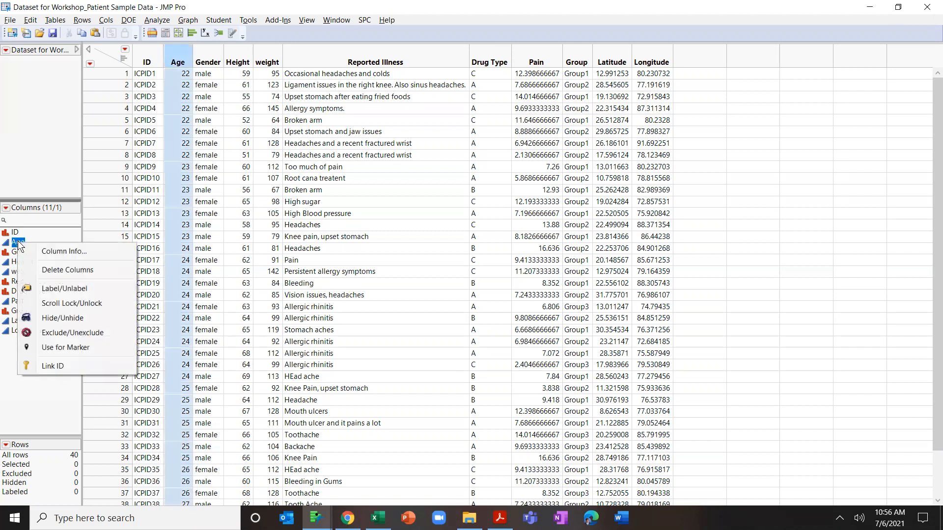
click(65, 252)
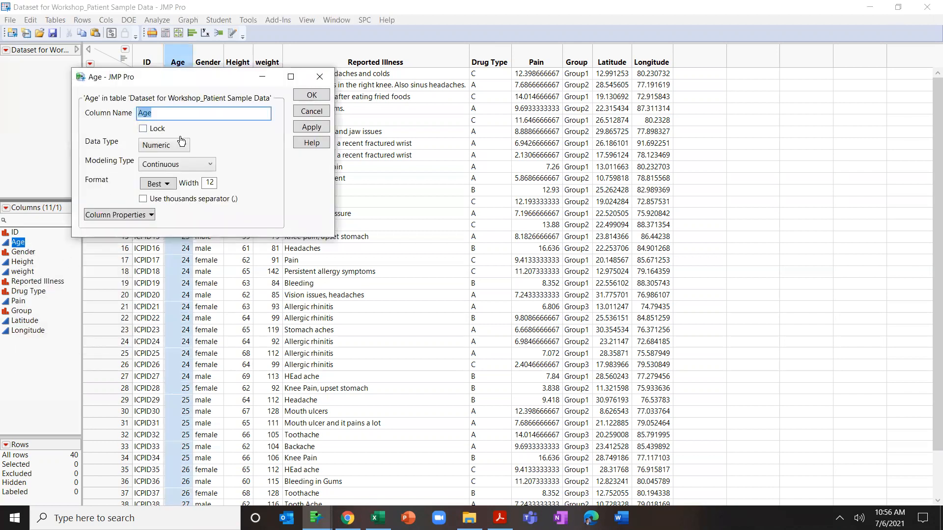
click(185, 166)
click(179, 190)
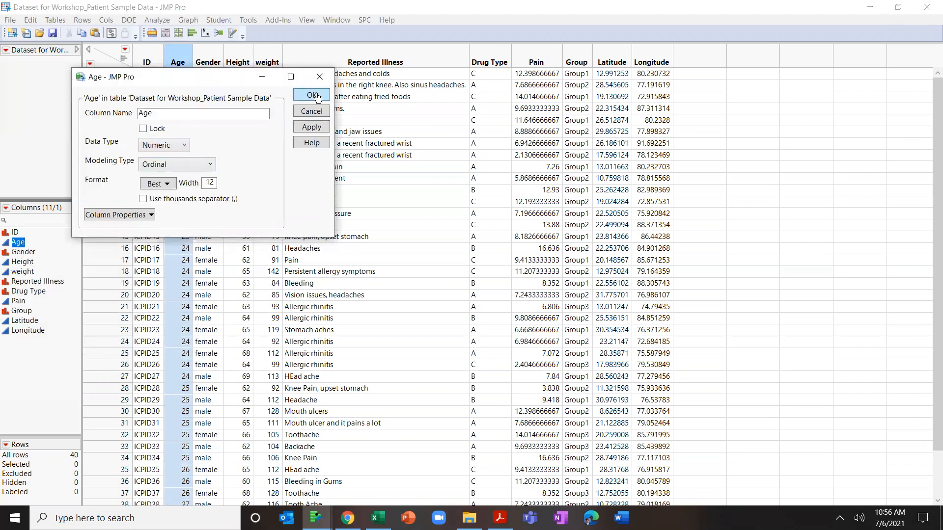
click(312, 95)
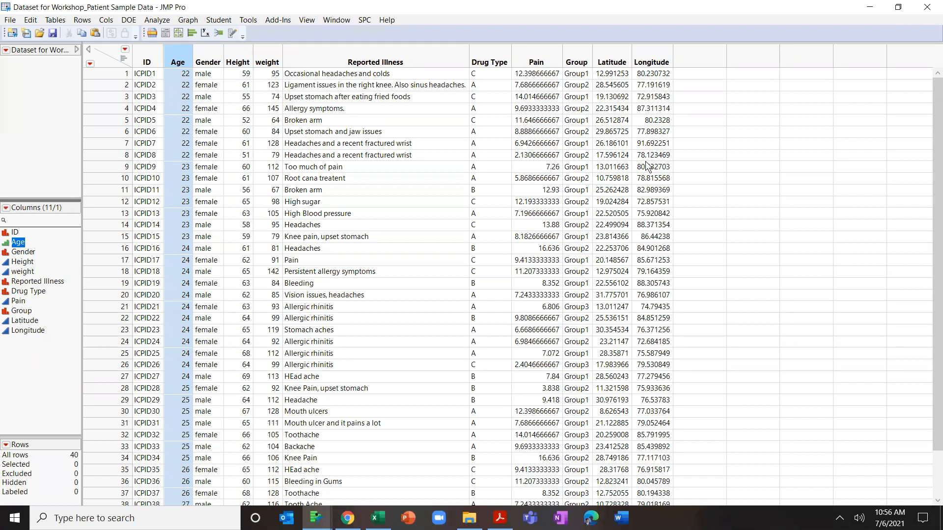
Step: Close the transferred Patient Sample Data table without saving it
click(929, 6)
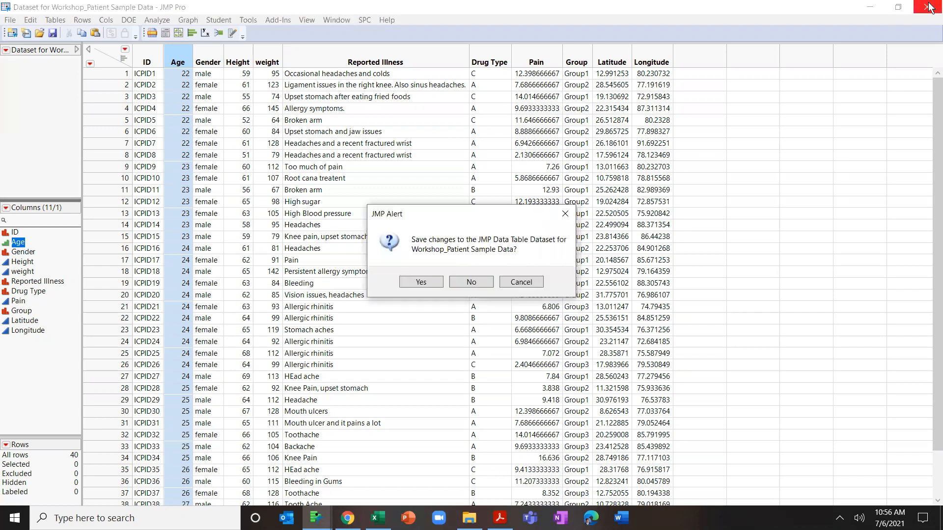
click(484, 280)
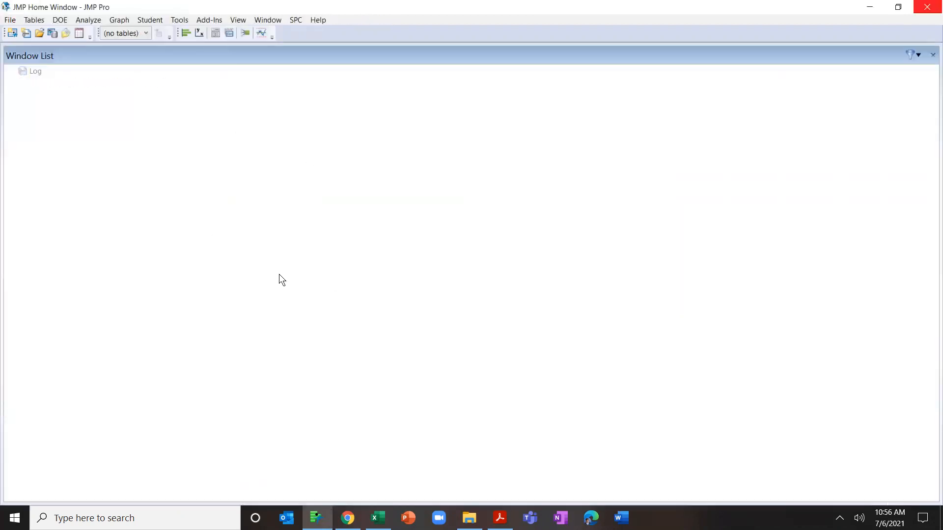
key(alt+Tab)
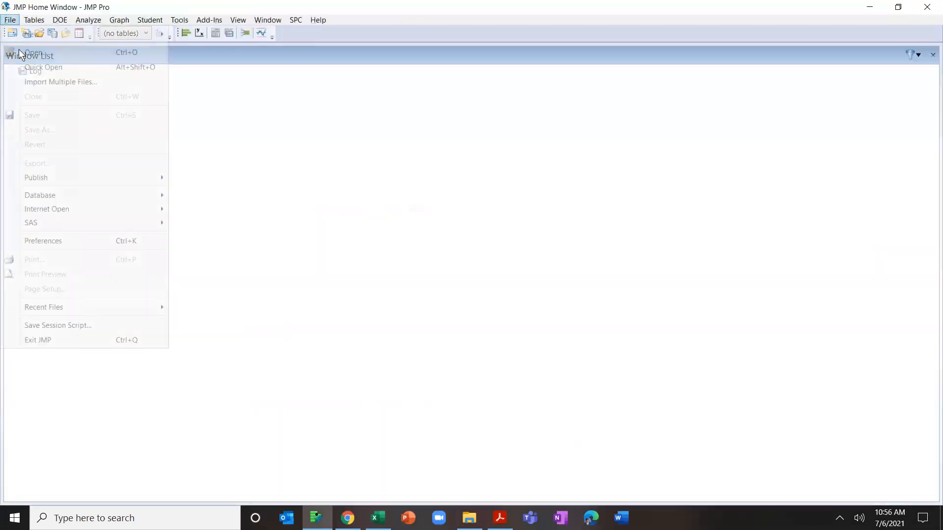
Step: Open Excel Import.xlsx from the Desktop in JMP after limiting the file list to Excel files
click(18, 49)
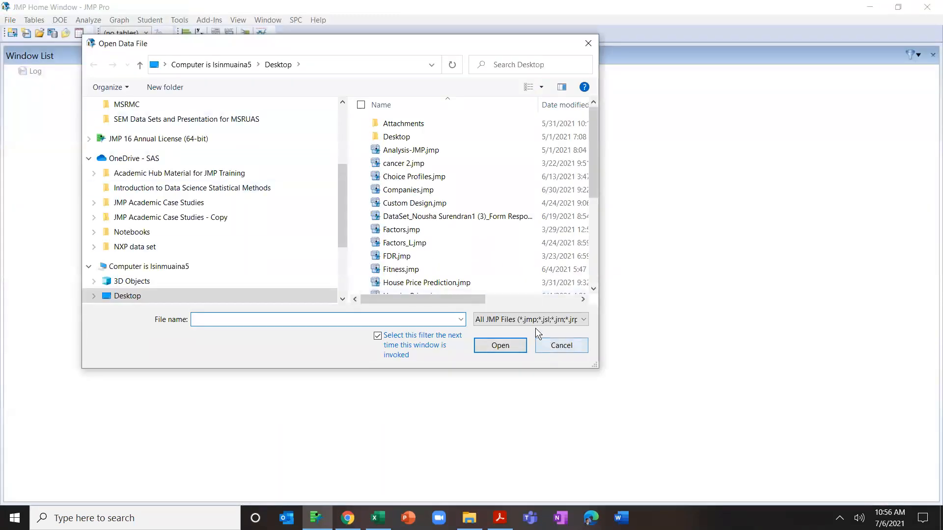
click(531, 321)
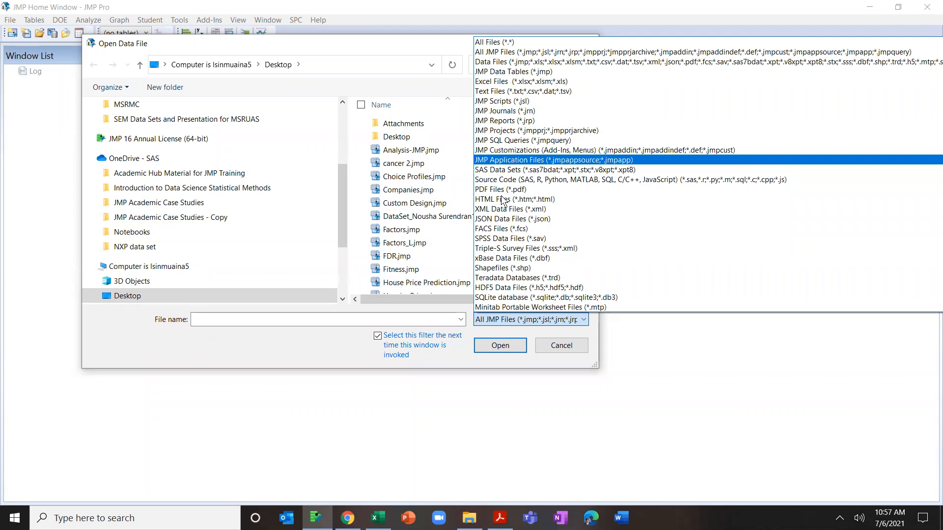
click(367, 217)
click(489, 323)
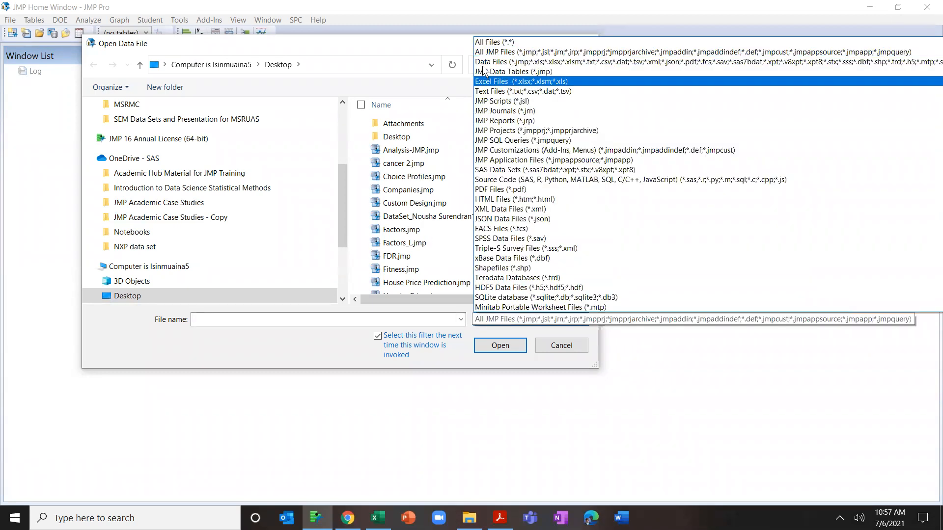
click(525, 82)
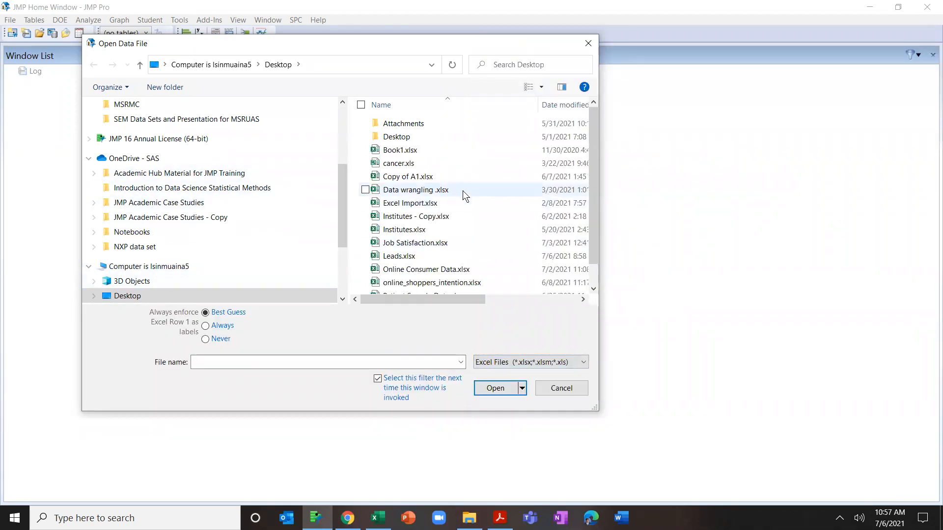
scroll(458, 200, down, 1)
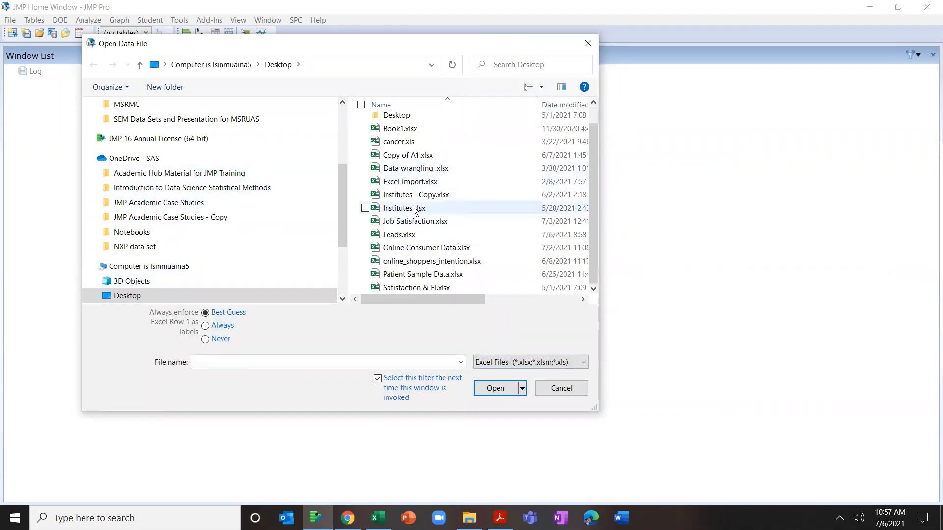
click(413, 185)
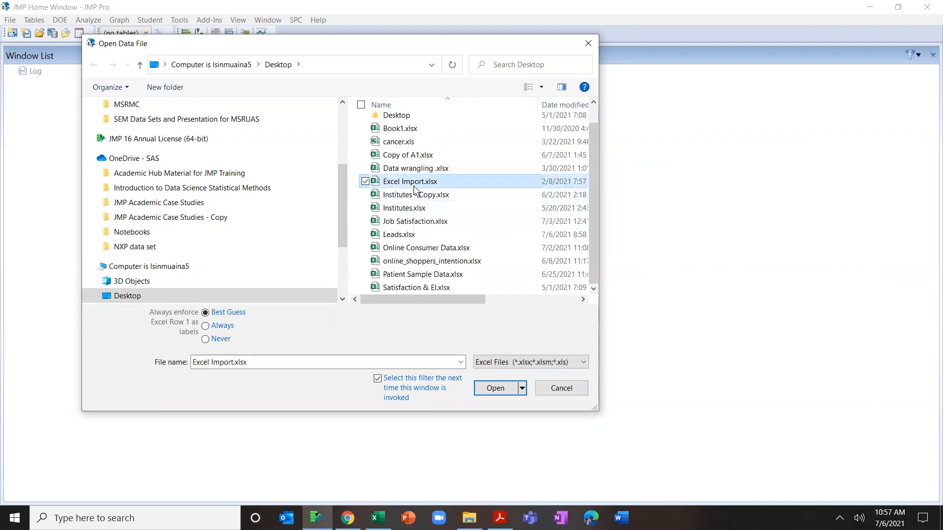
click(495, 388)
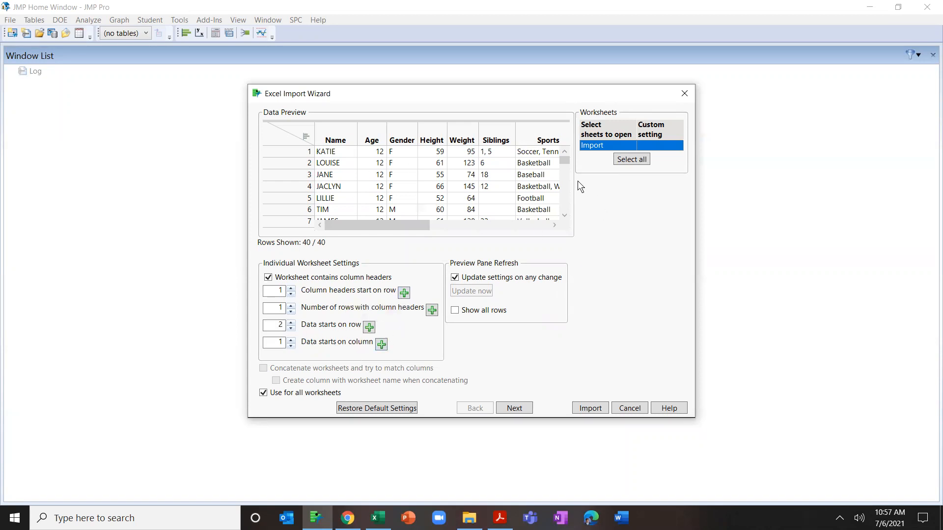
Step: Check the data preview, import the Import worksheet with the default wizard settings, and maximize the resulting table
drag(384, 224, 207, 231)
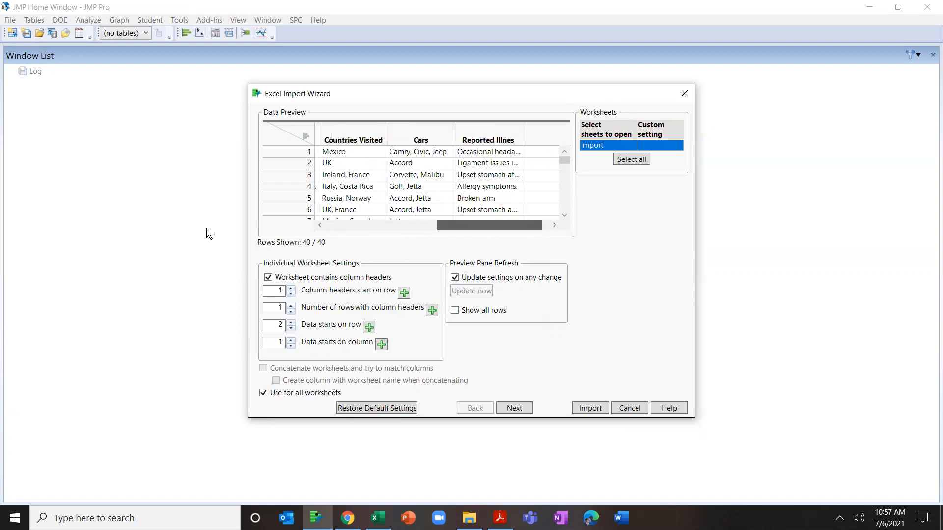
click(580, 410)
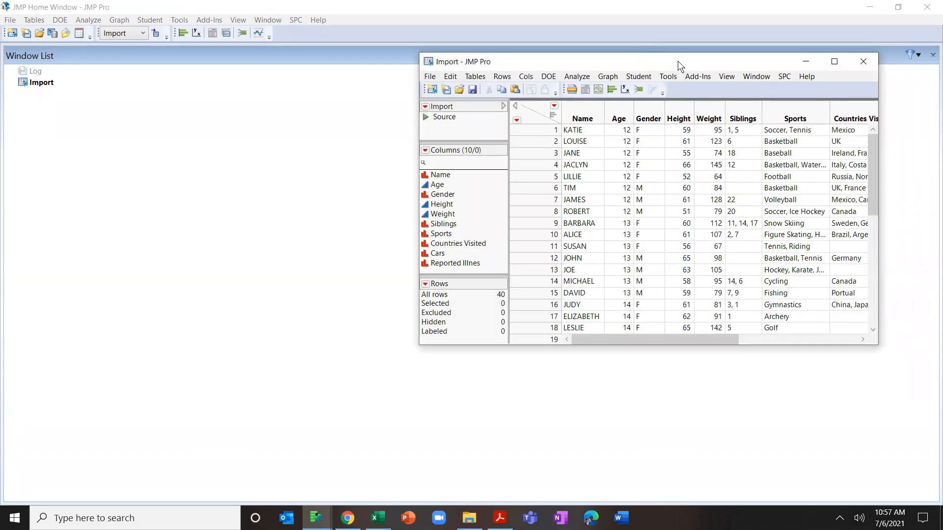
double_click(678, 61)
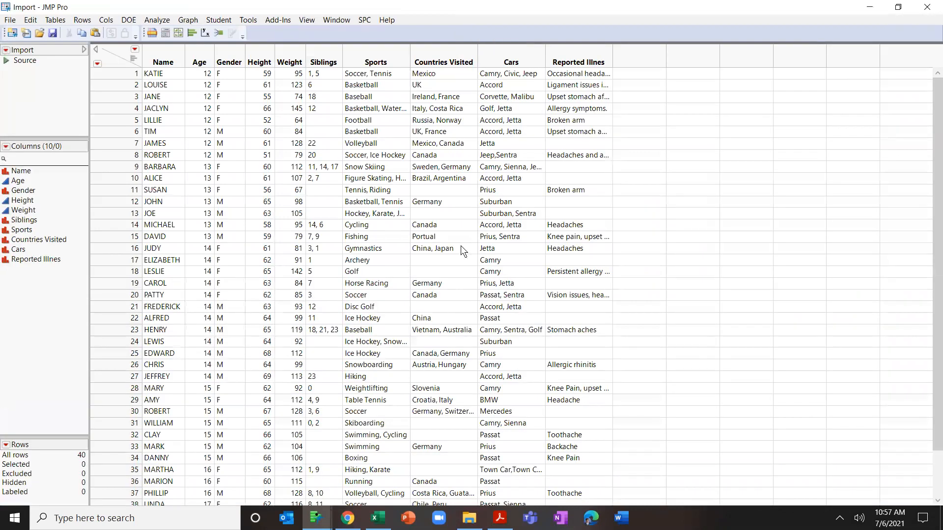
Step: Close the Import data table without saving it
click(930, 6)
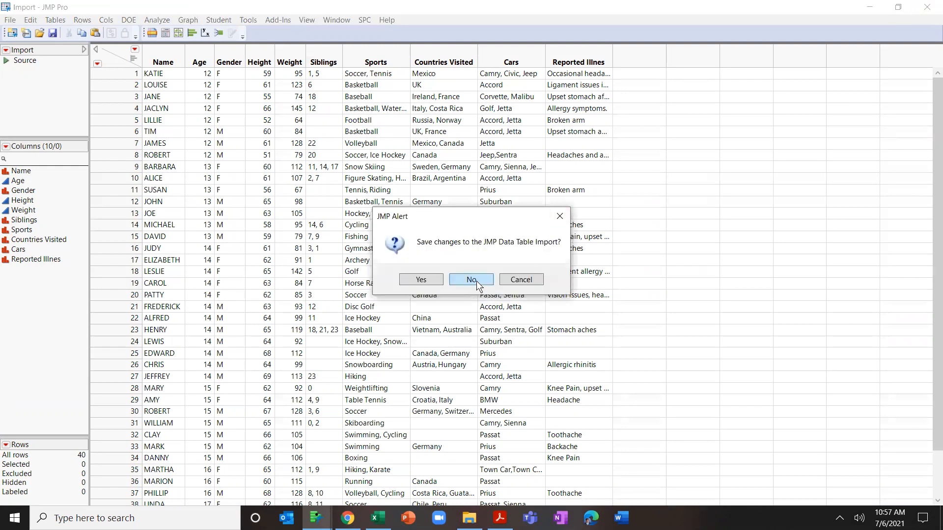
click(472, 280)
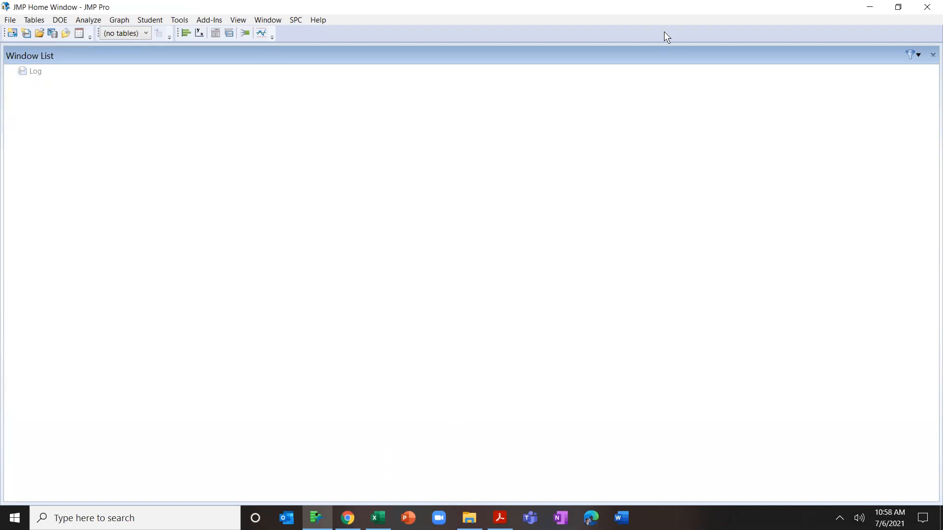
Step: Review the country tables through the last page of NHA.pdf from the MSRMC folder, close it, and return to JMP
click(470, 518)
click(232, 266)
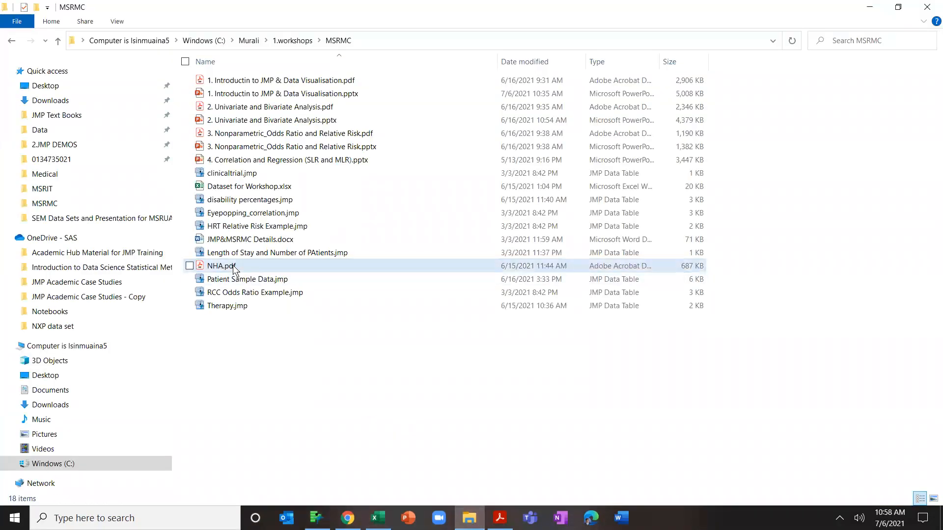
double_click(232, 265)
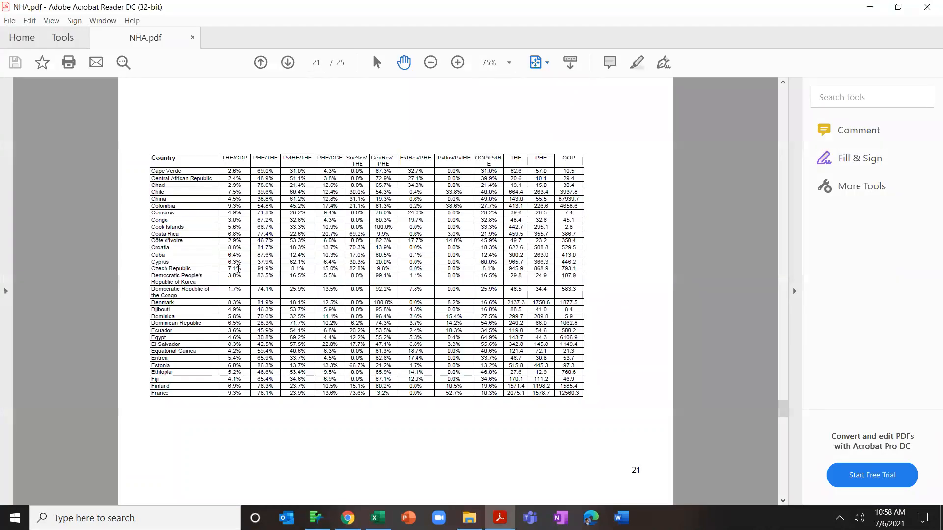
scroll(251, 300, down, 5)
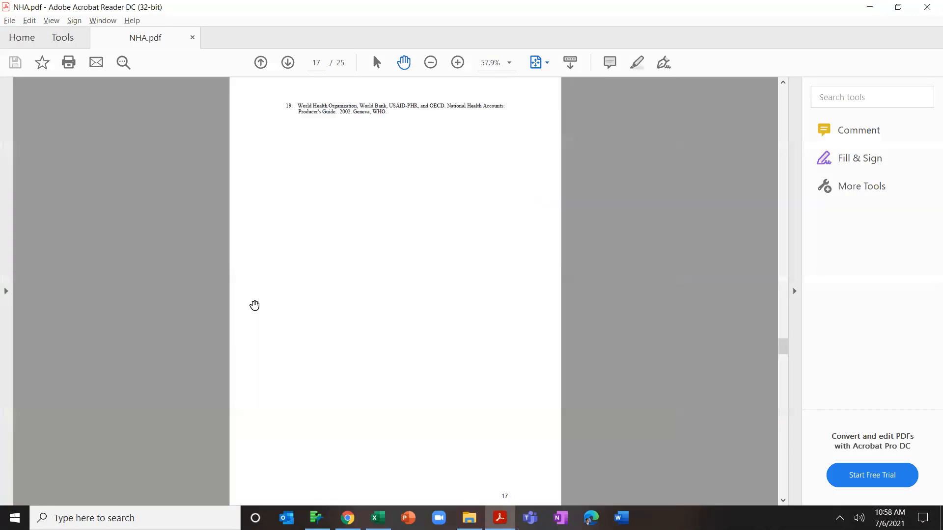
scroll(255, 308, down, 9)
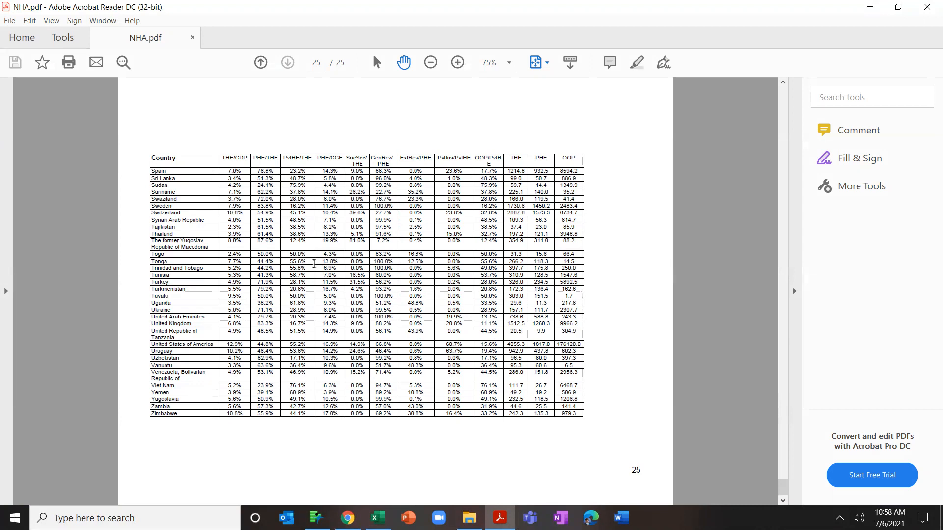
click(924, 7)
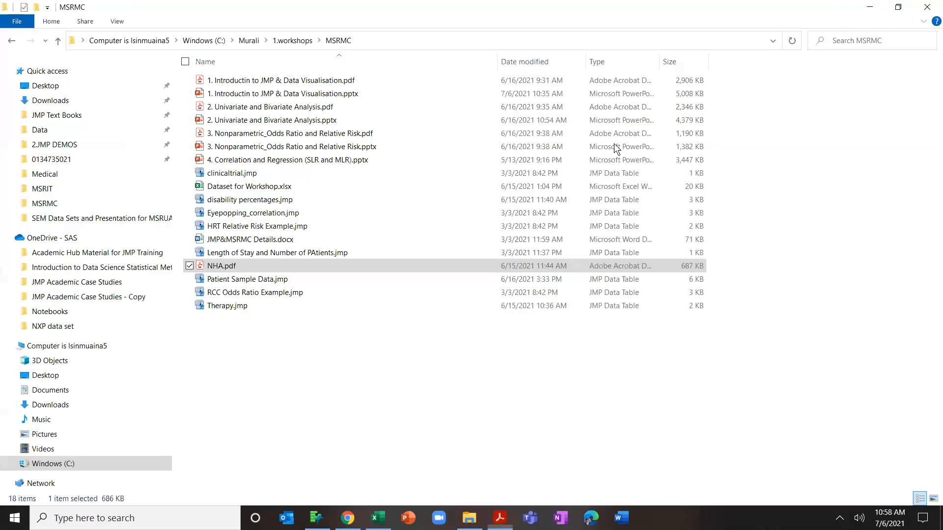
key(alt+Tab)
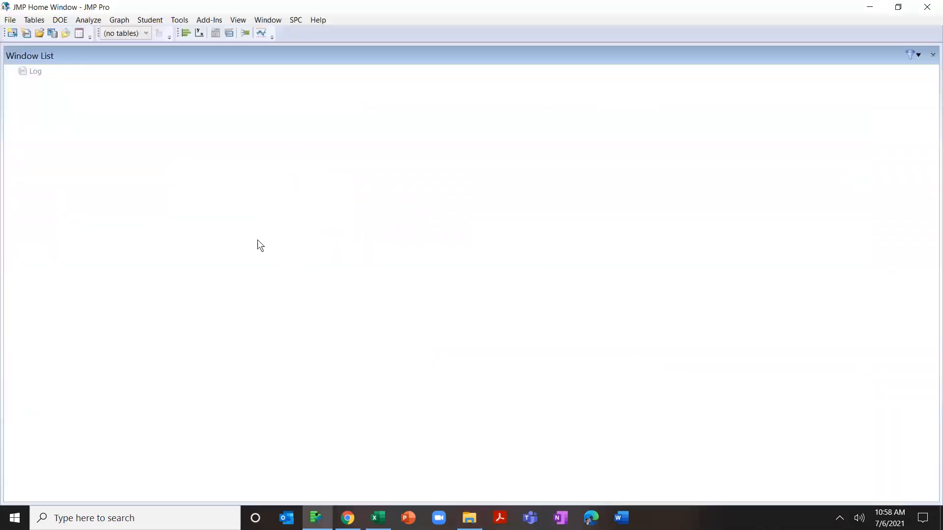
Step: Open NHA.pdf from the MSRMC folder for import after limiting the file list to PDF files
click(10, 20)
click(31, 52)
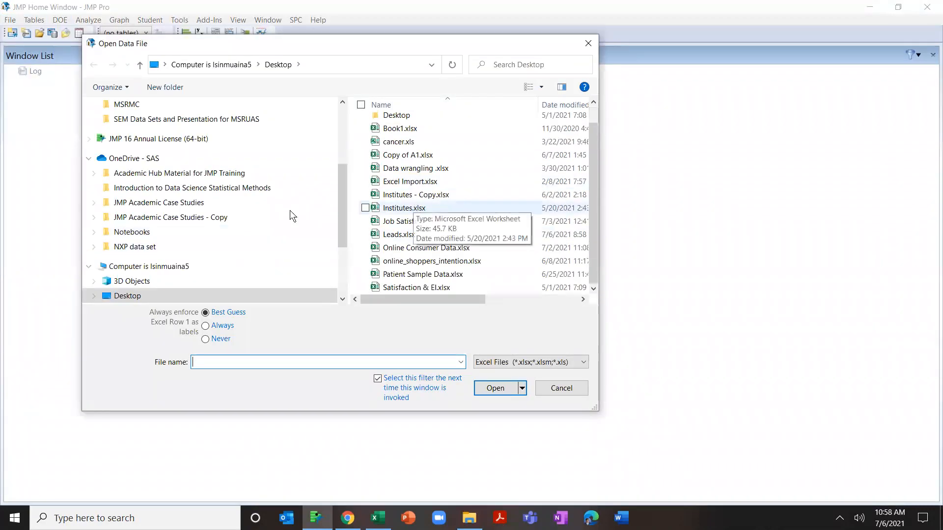
scroll(250, 223, up, 3)
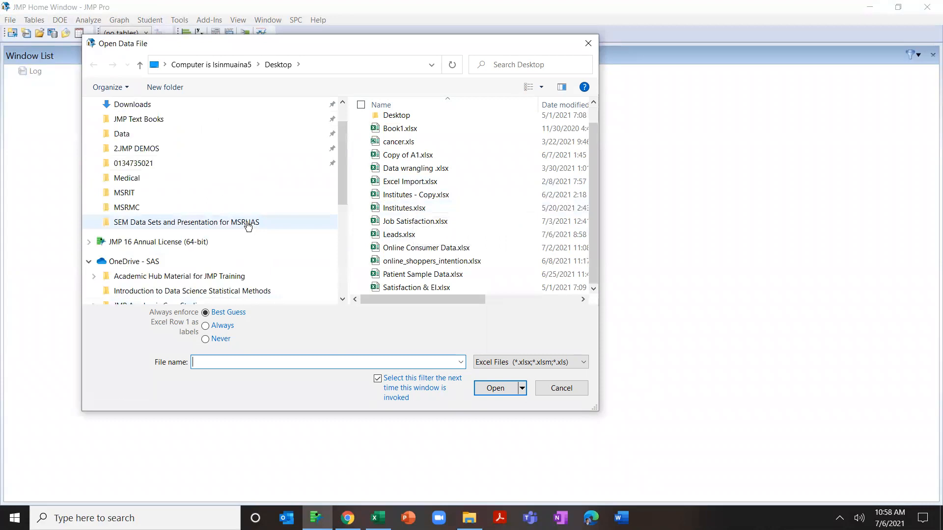
click(143, 209)
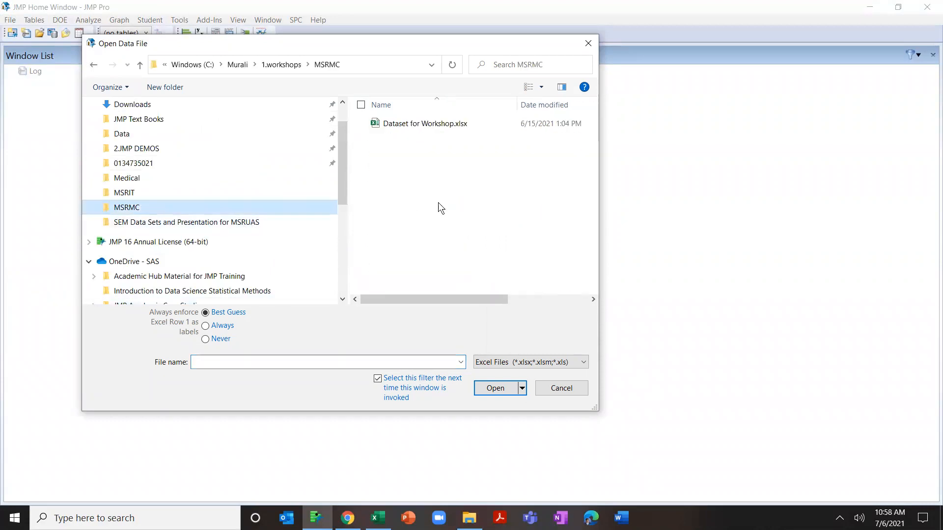
click(513, 362)
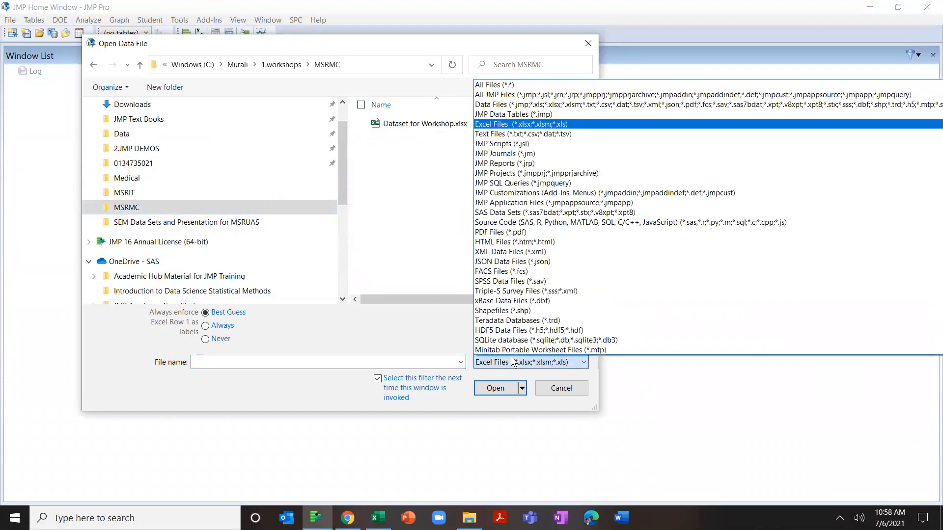
click(507, 235)
click(404, 168)
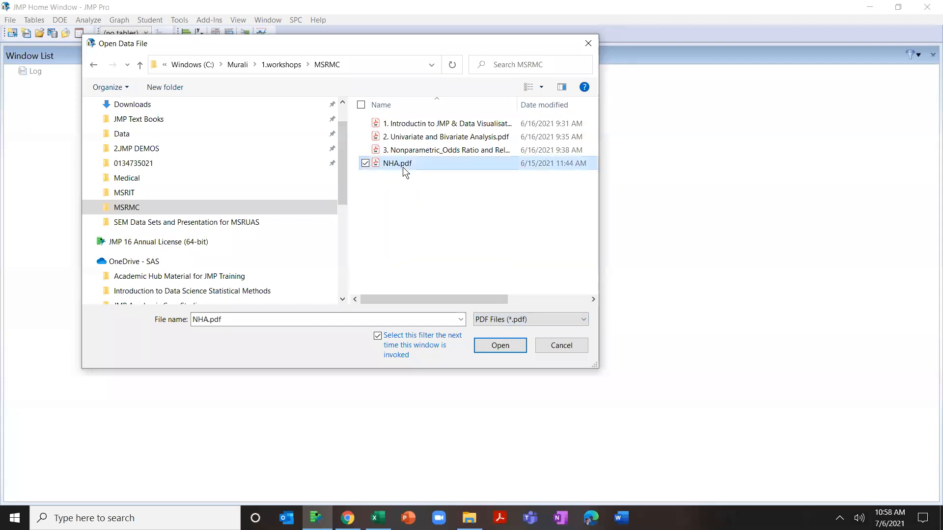
click(497, 346)
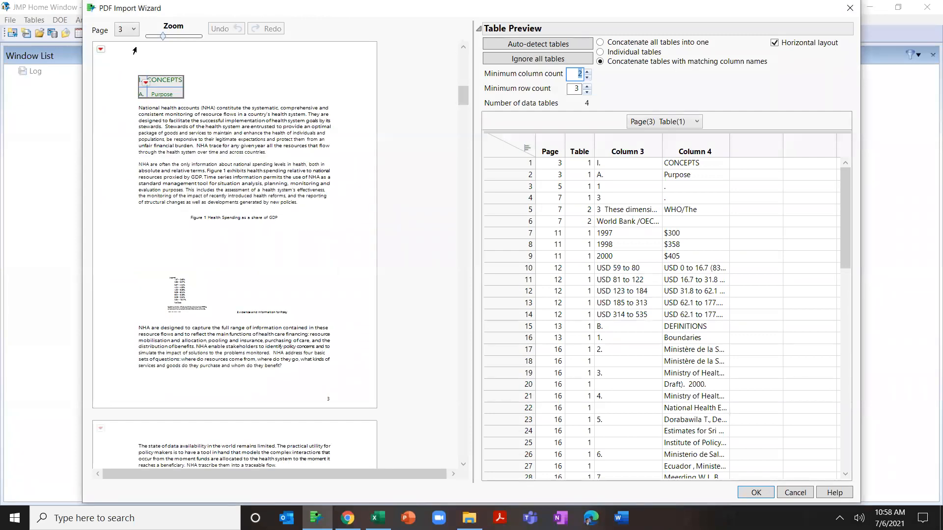
Step: Go to page 25 of the PDF and mark its whole country table for import
scroll(260, 242, down, 10)
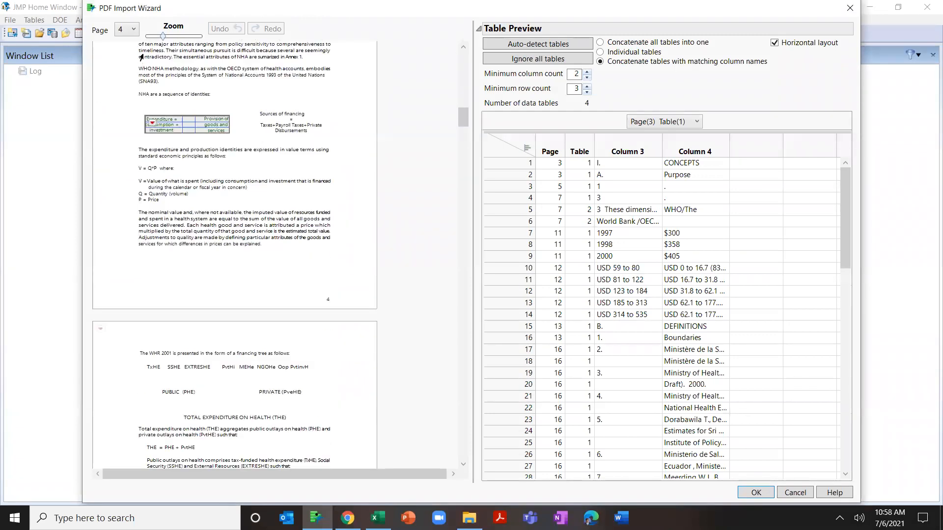
scroll(140, 58, down, 3)
click(134, 32)
drag(135, 140, 135, 200)
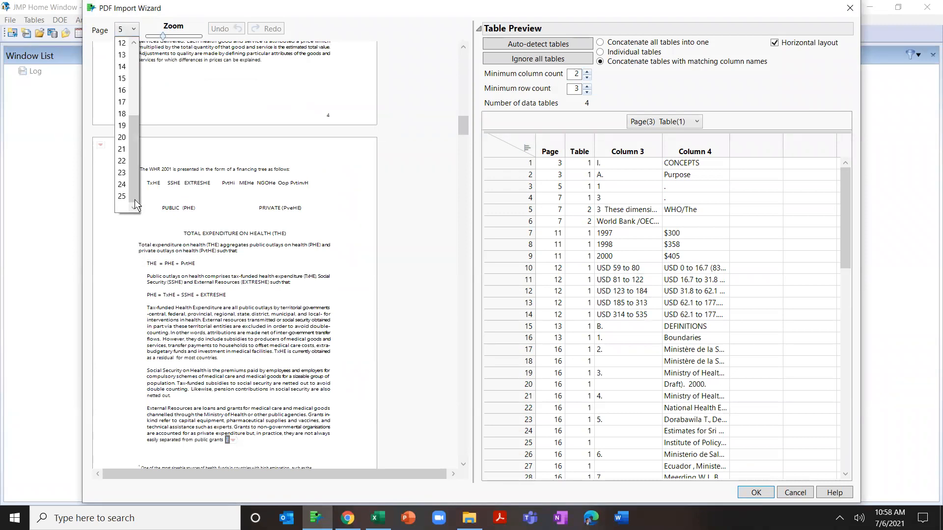
click(121, 196)
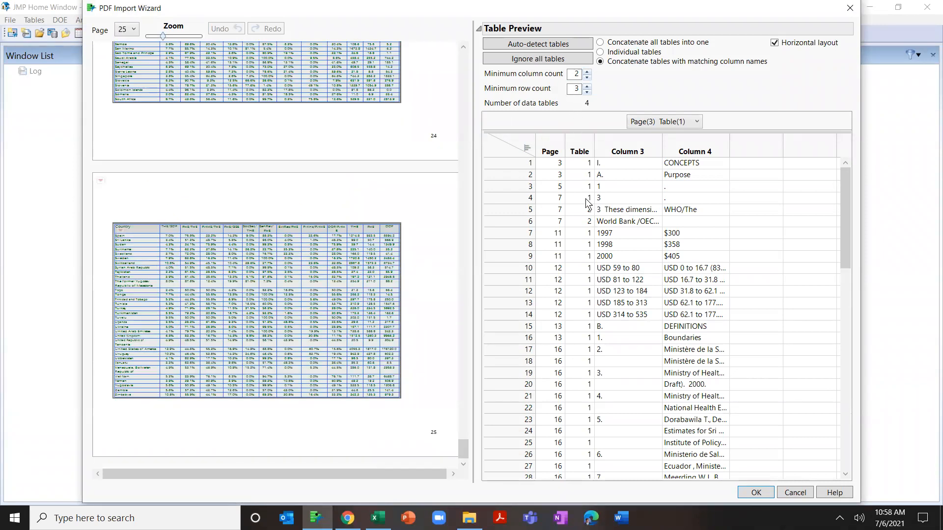
drag(104, 216, 403, 414)
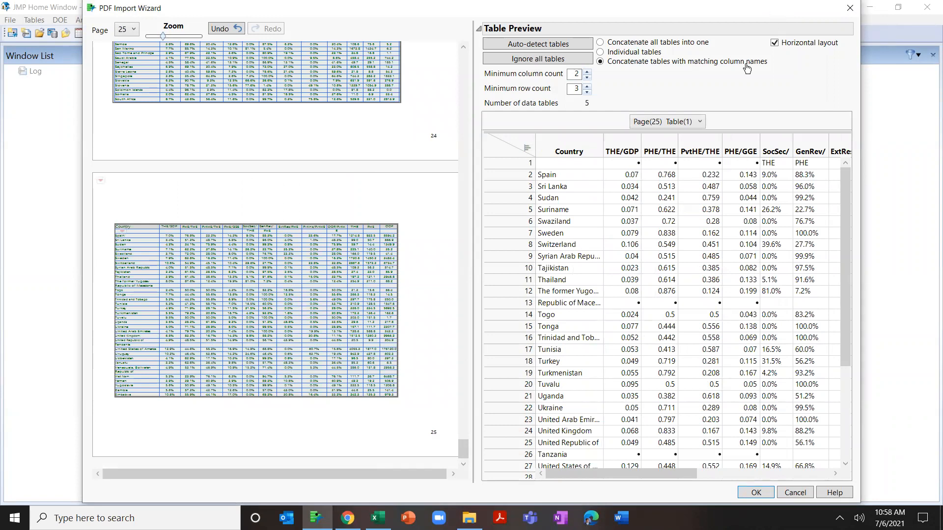
Step: Try limiting the page 25 table to the Country through SocSec/THE columns down to Uganda, and reselect the whole table
drag(104, 220, 257, 326)
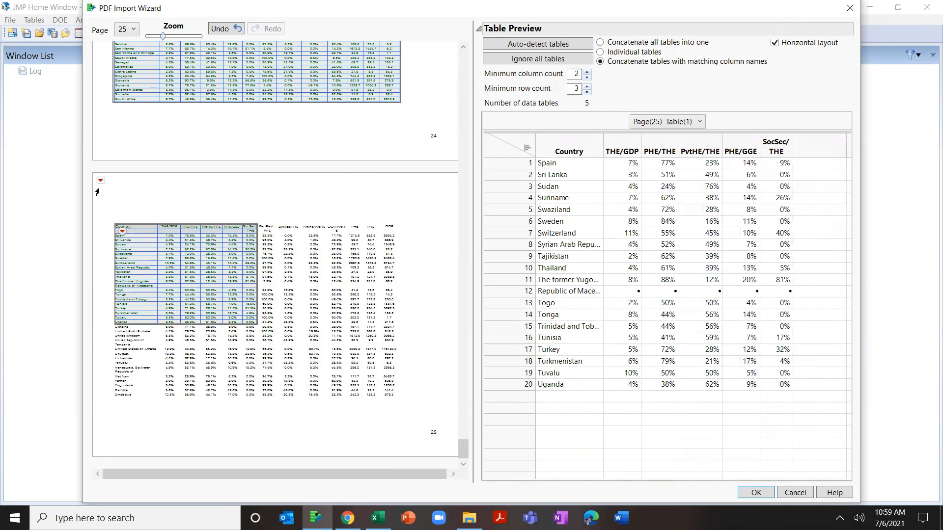
drag(105, 202, 401, 367)
drag(106, 208, 408, 438)
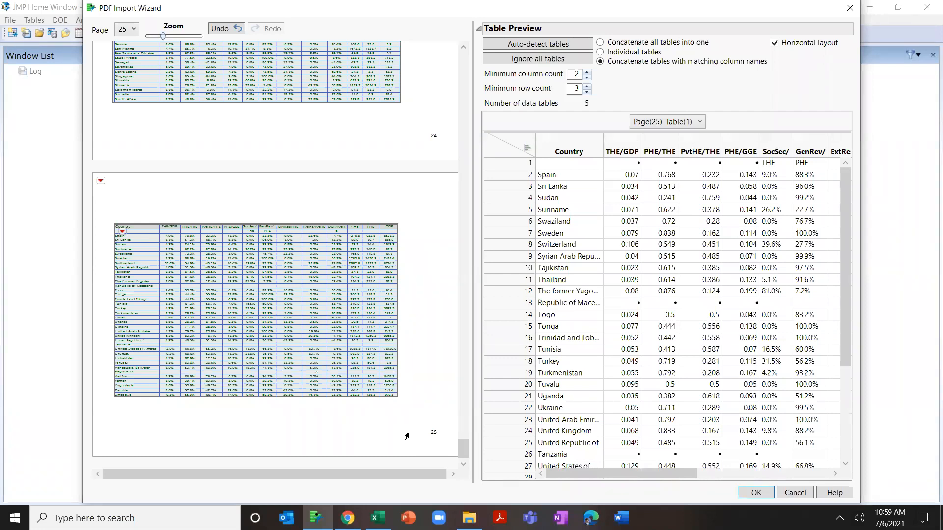
Step: Examine the list of data tables found in the PDF and the rows and columns of the page 25 table preview
scroll(295, 192, up, 5)
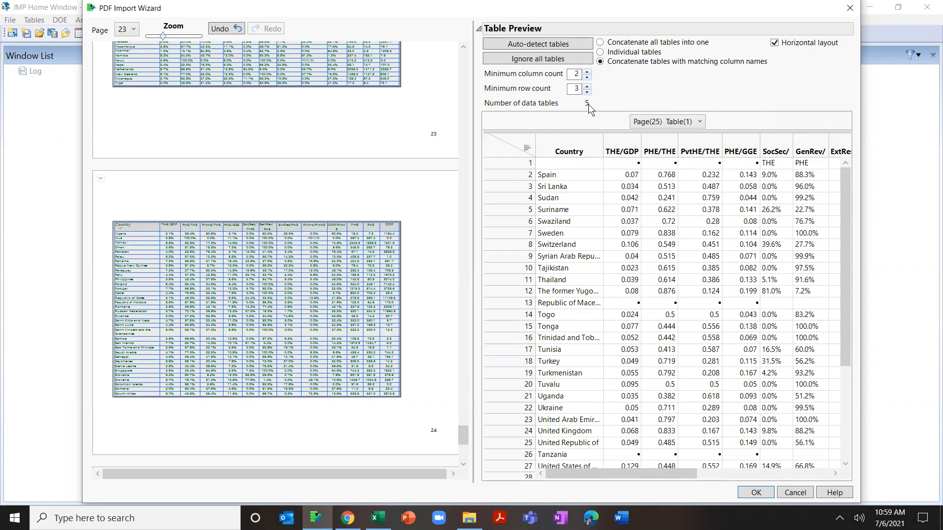
click(673, 122)
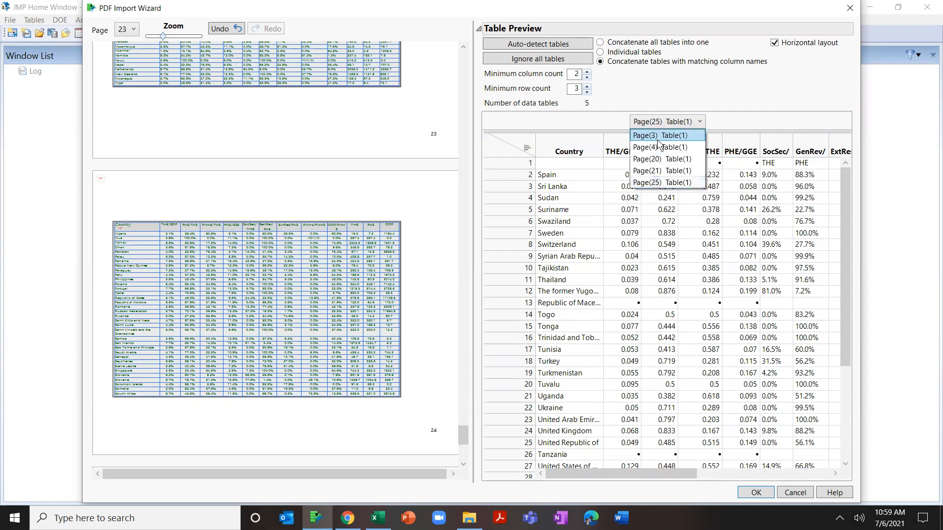
click(776, 80)
scroll(686, 406, down, 4)
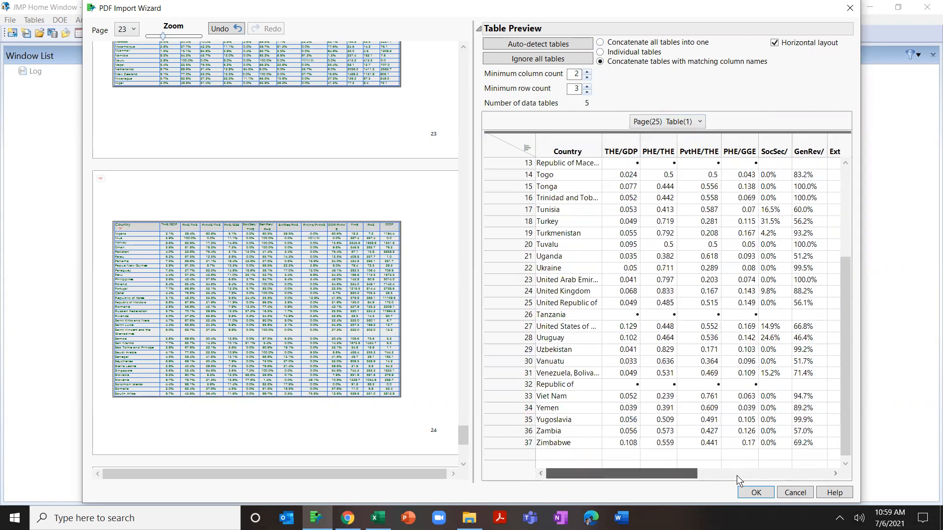
scroll(738, 479, right, 5)
scroll(741, 481, left, 5)
Step: Try marking the Concluding Observations paragraphs on page 15 as a table, widen its preview column, and close the wizard without importing
scroll(207, 226, up, 1)
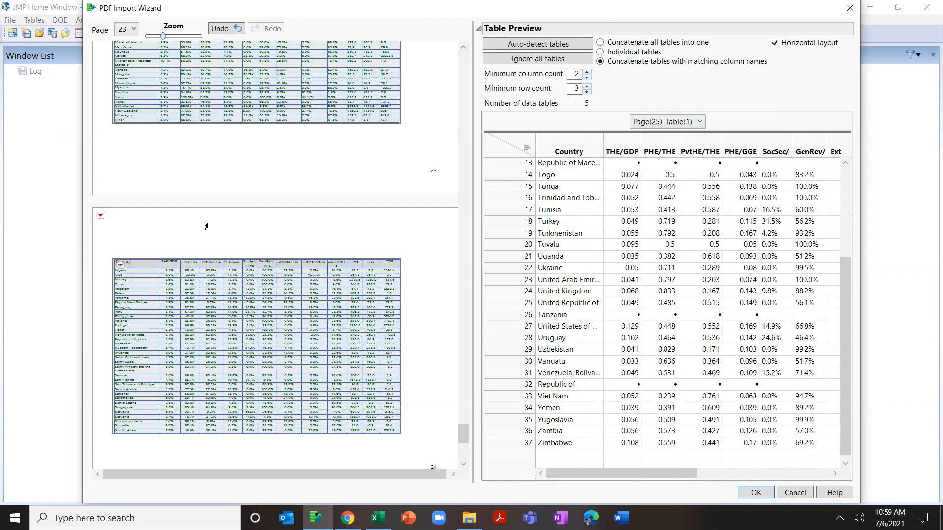
scroll(290, 187, up, 10)
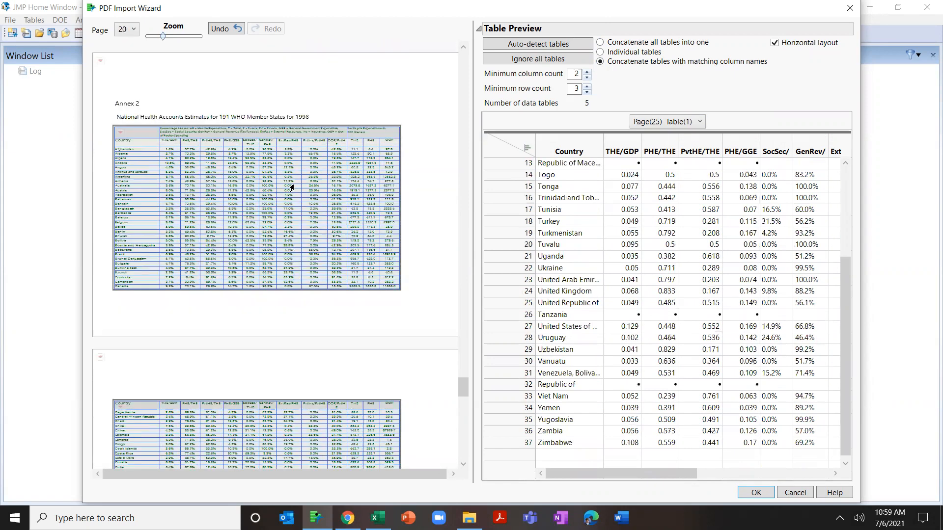
scroll(292, 187, up, 10)
scroll(216, 165, up, 7)
drag(139, 111, 330, 255)
drag(130, 96, 346, 261)
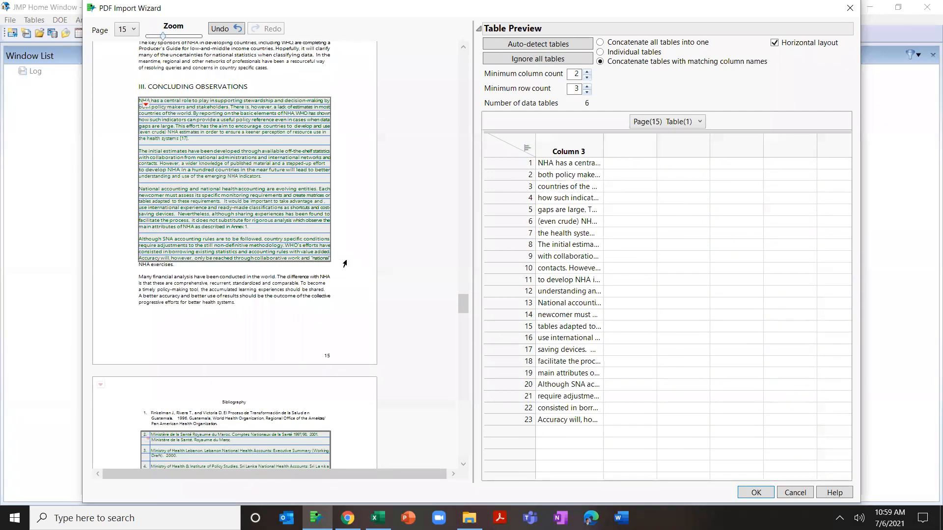
drag(604, 138, 721, 150)
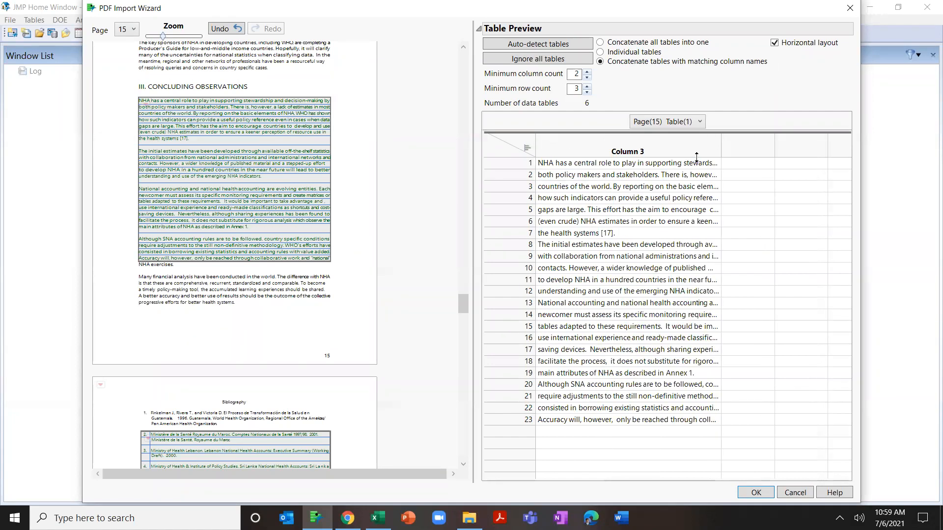
click(854, 7)
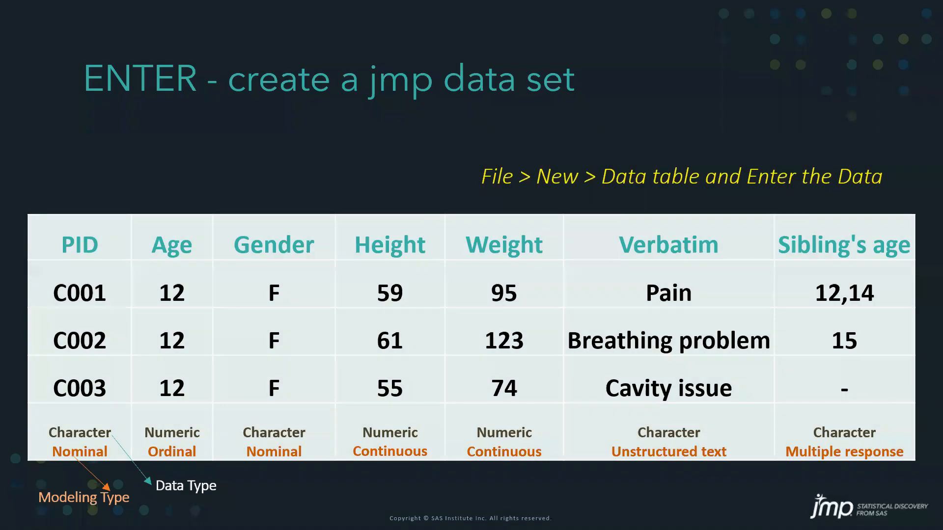
key(Right)
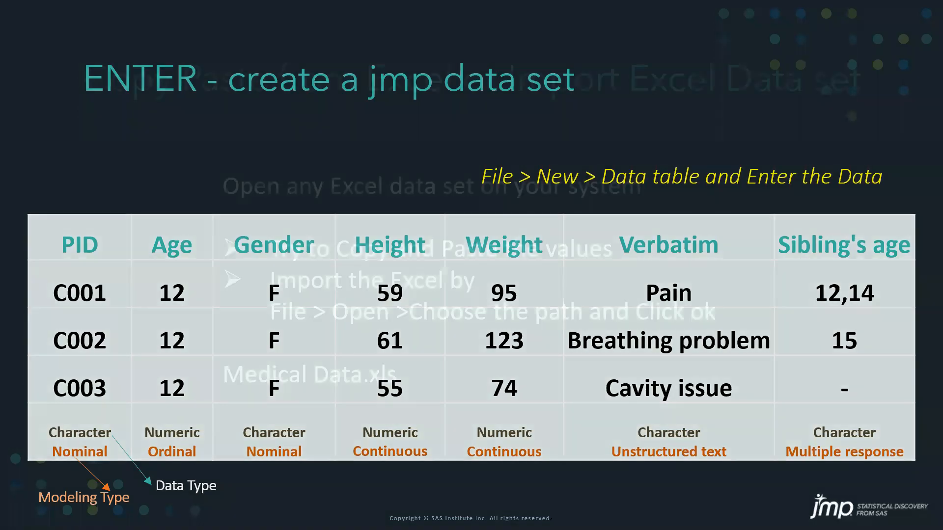